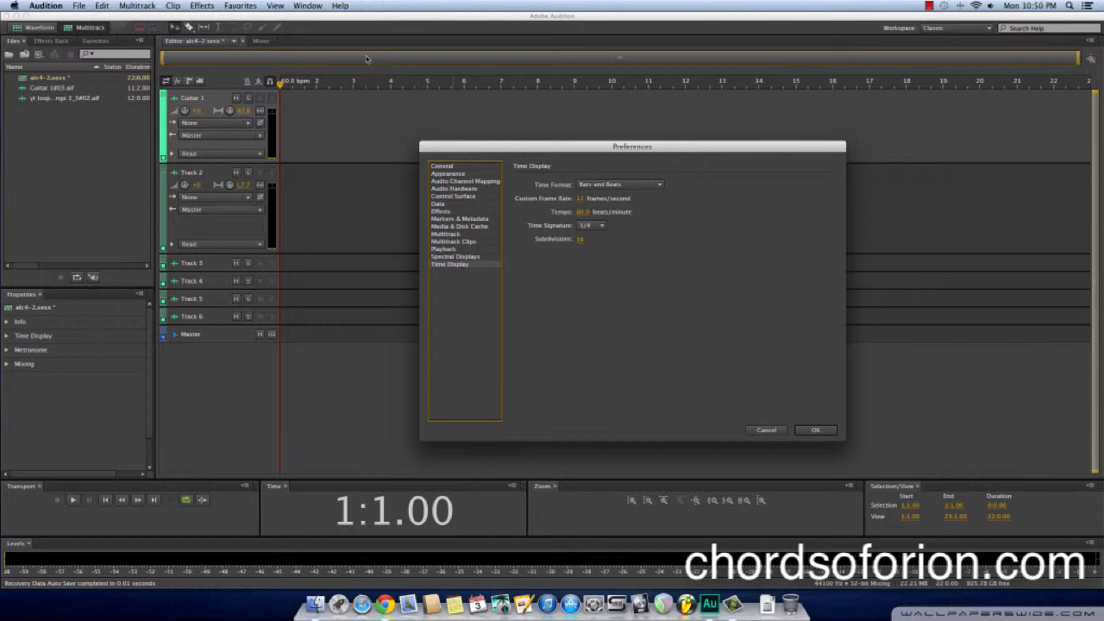
Check the tempo and time signature in the Time Display preferences, leaving without changes
{"action": "left_click", "coordinate": [584, 213]}
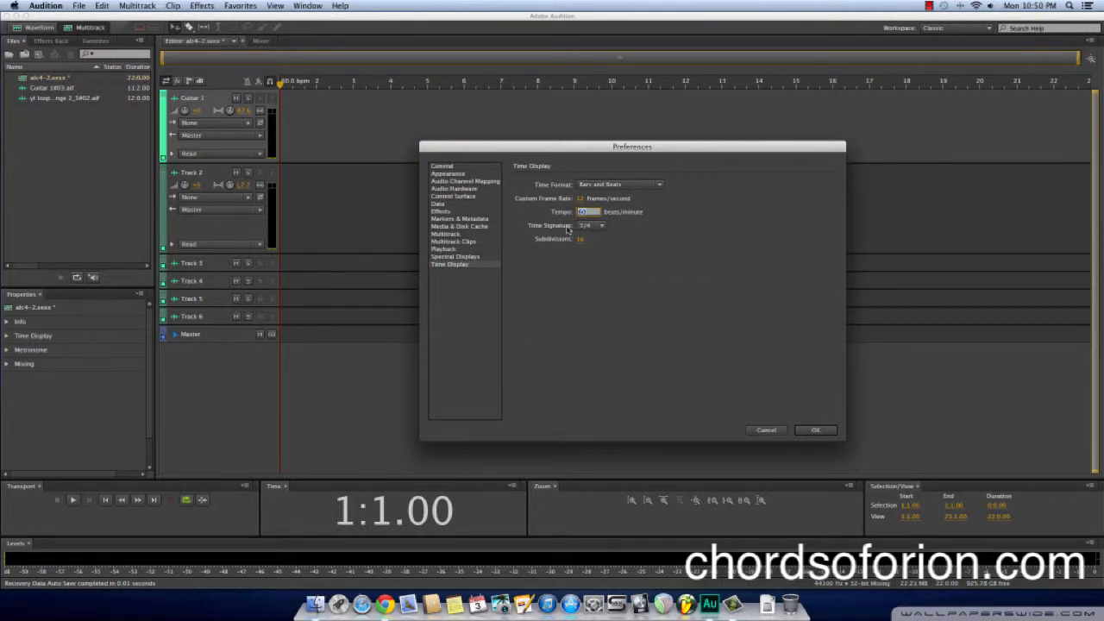
{"action": "left_click", "coordinate": [563, 229]}
{"action": "left_click", "coordinate": [767, 431]}
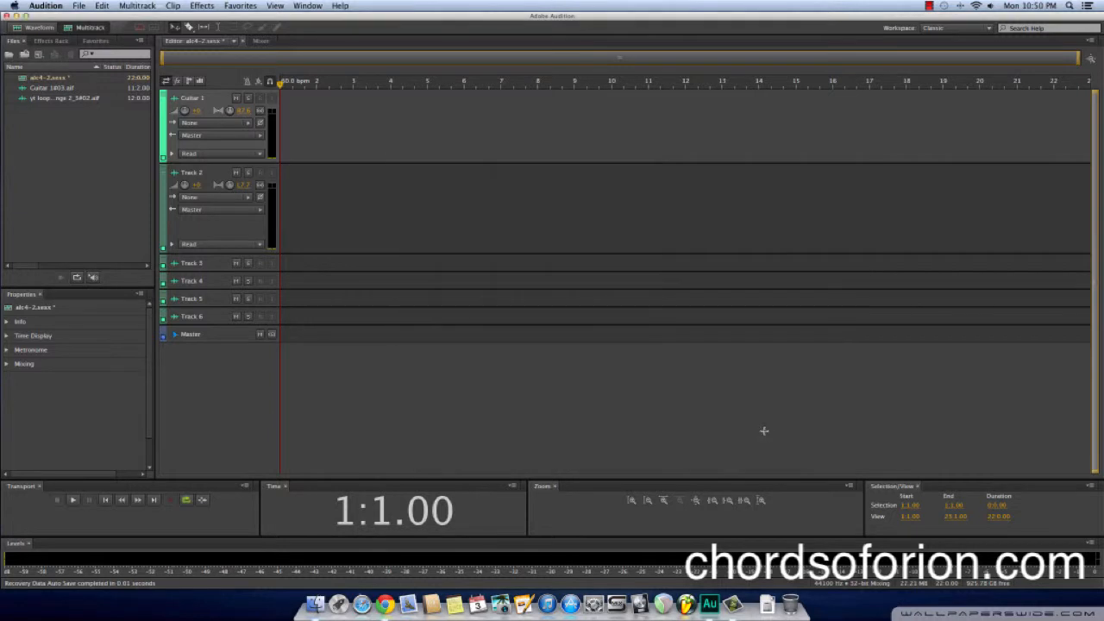
Place Guitar 1#03.aif on the Guitar 1 track and the yt loop challenge 2_3#02.aif recording on Track 2, both from the session start
{"action": "left_click", "coordinate": [56, 90]}
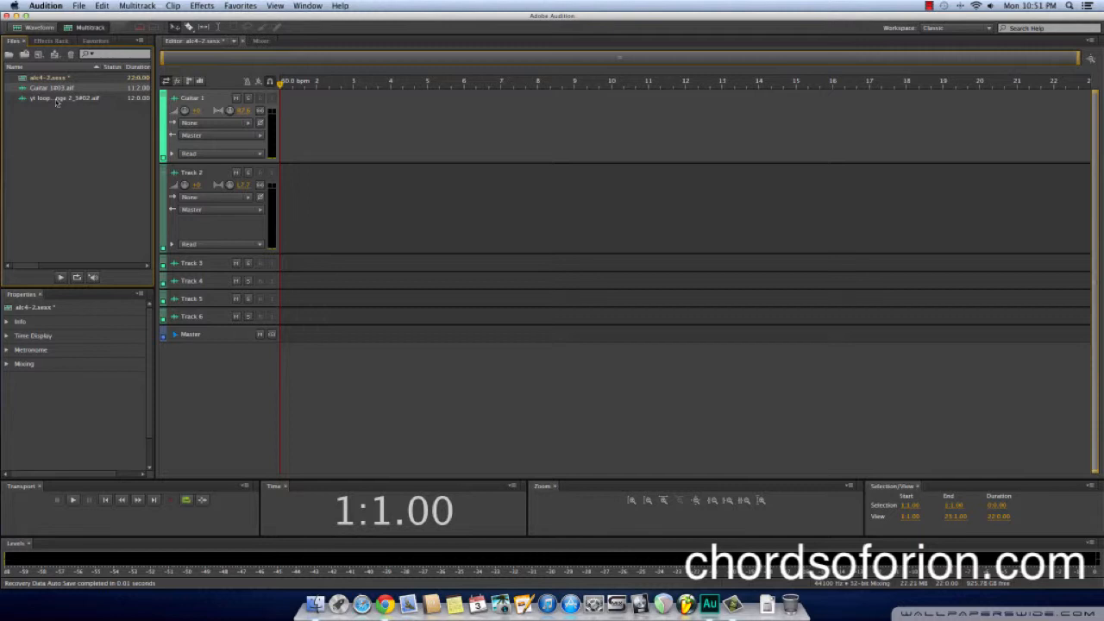
{"action": "left_click_drag", "start_coordinate": [57, 89], "coordinate": [278, 127]}
{"action": "left_click_drag", "start_coordinate": [33, 103], "coordinate": [302, 183]}
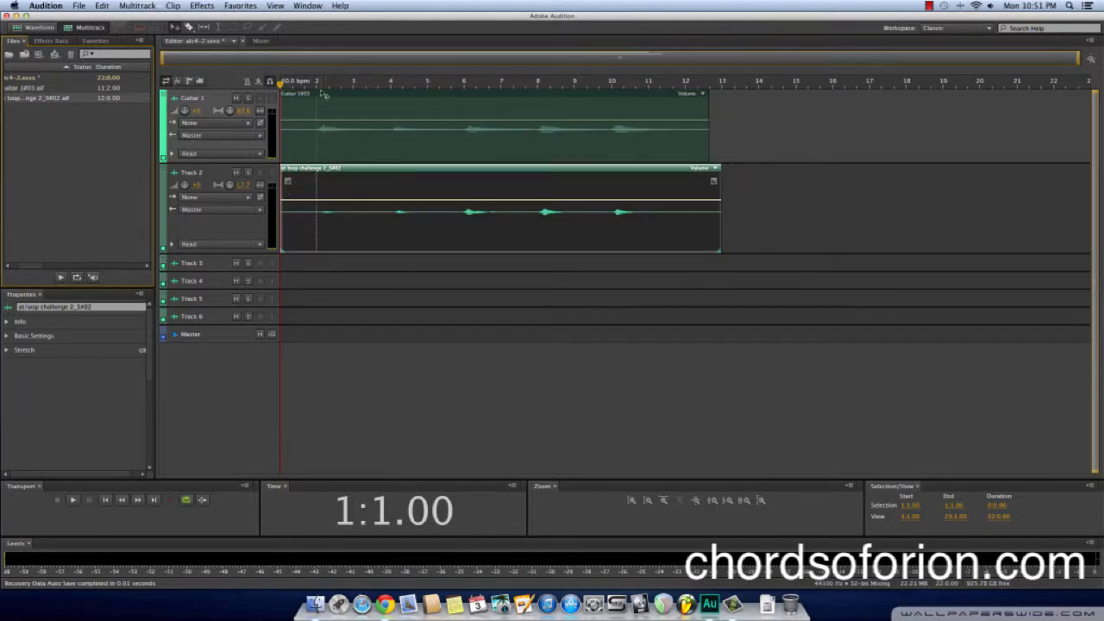
Play the session from just before bar 2 to about bar 4 to hear both recordings together
{"action": "left_click_drag", "start_coordinate": [280, 83], "coordinate": [317, 87]}
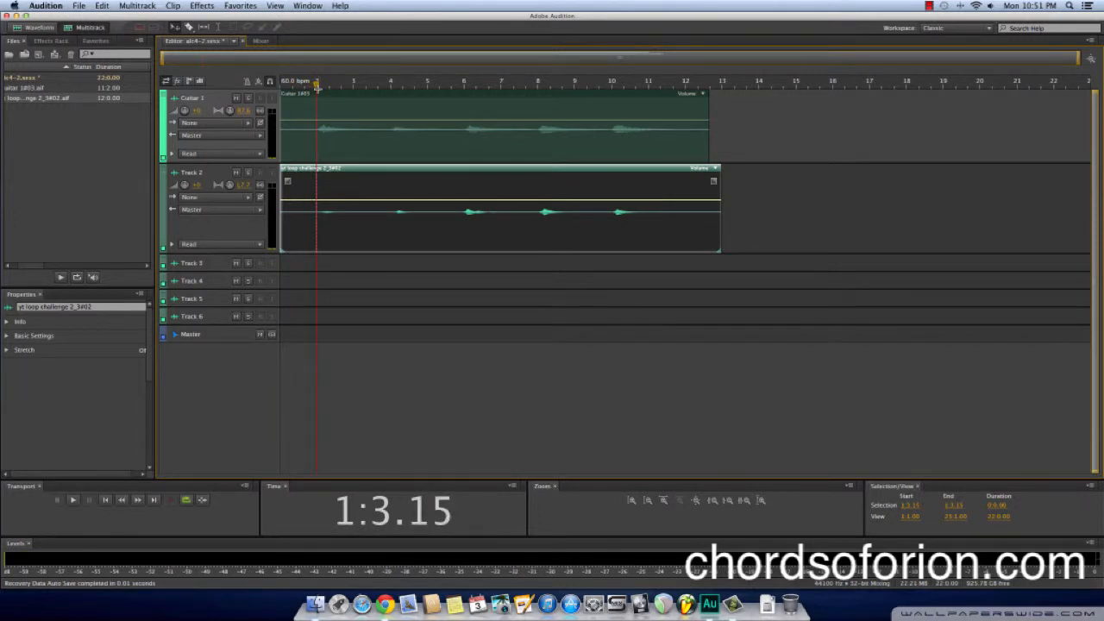
{"action": "key", "text": "space"}
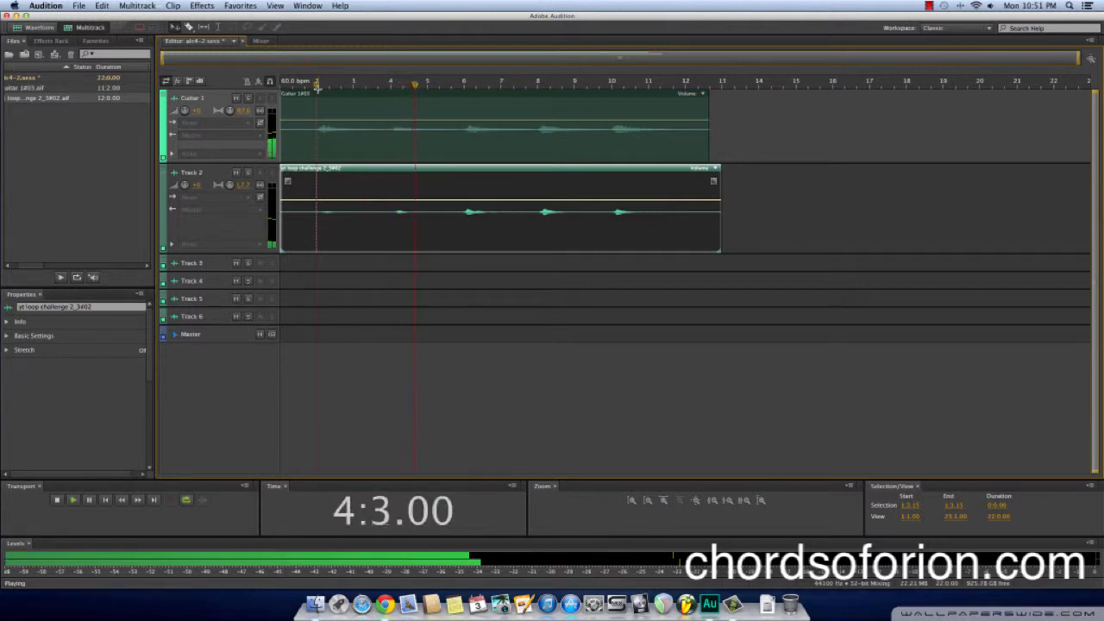
{"action": "key", "text": "space"}
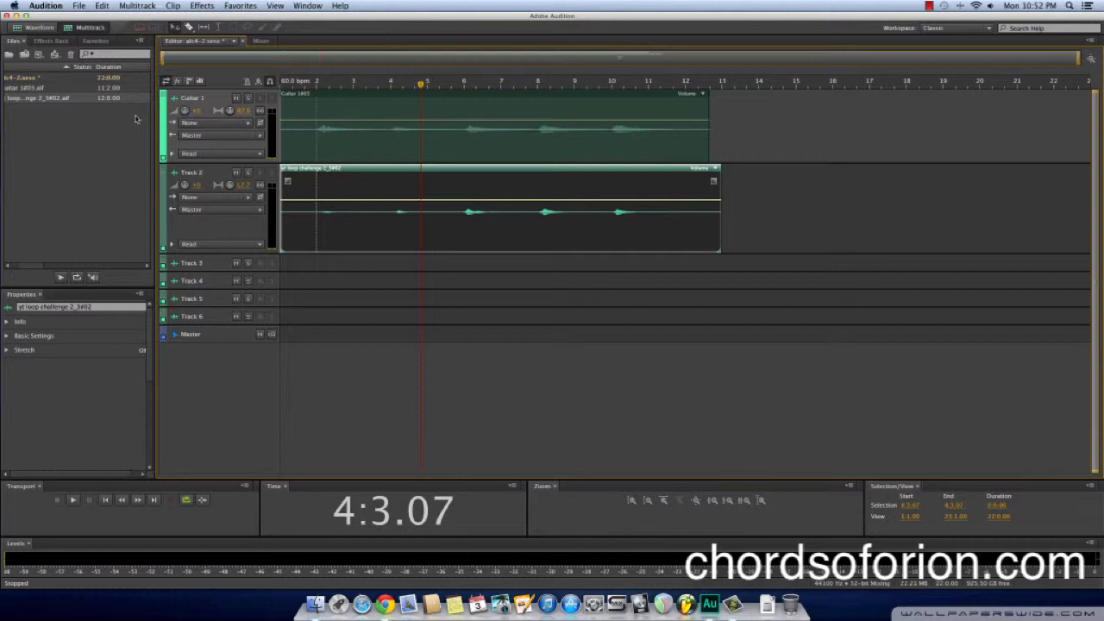
Open Guitar 1#03.aif in the waveform editor and copy the range from 2:1.00 to 12:1.00 into a new file
{"action": "left_click", "coordinate": [65, 93]}
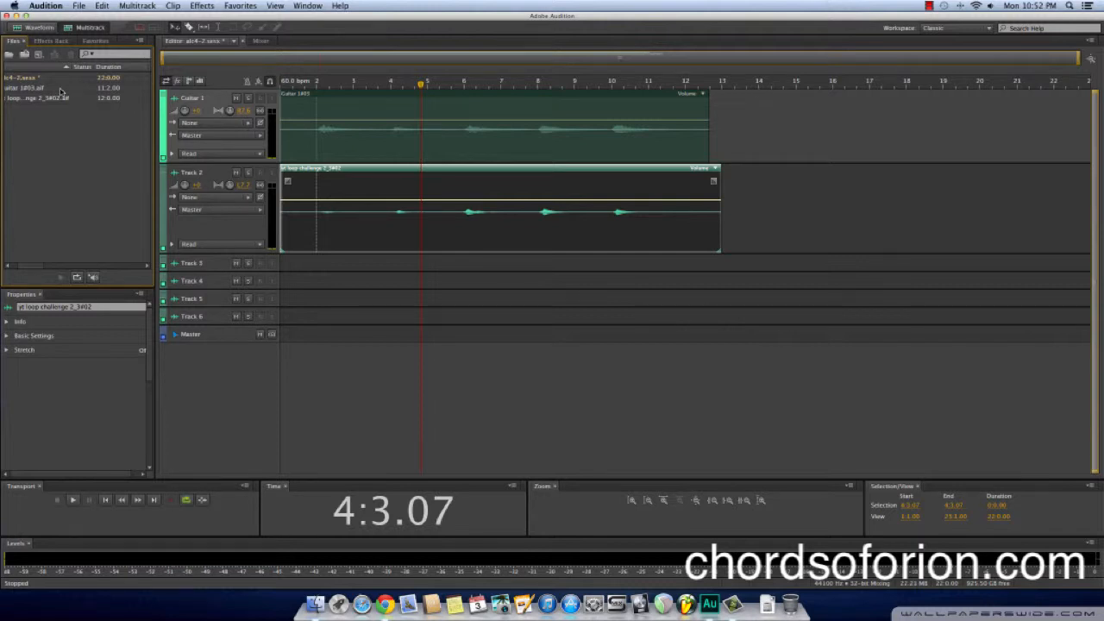
{"action": "double_click", "coordinate": [60, 88]}
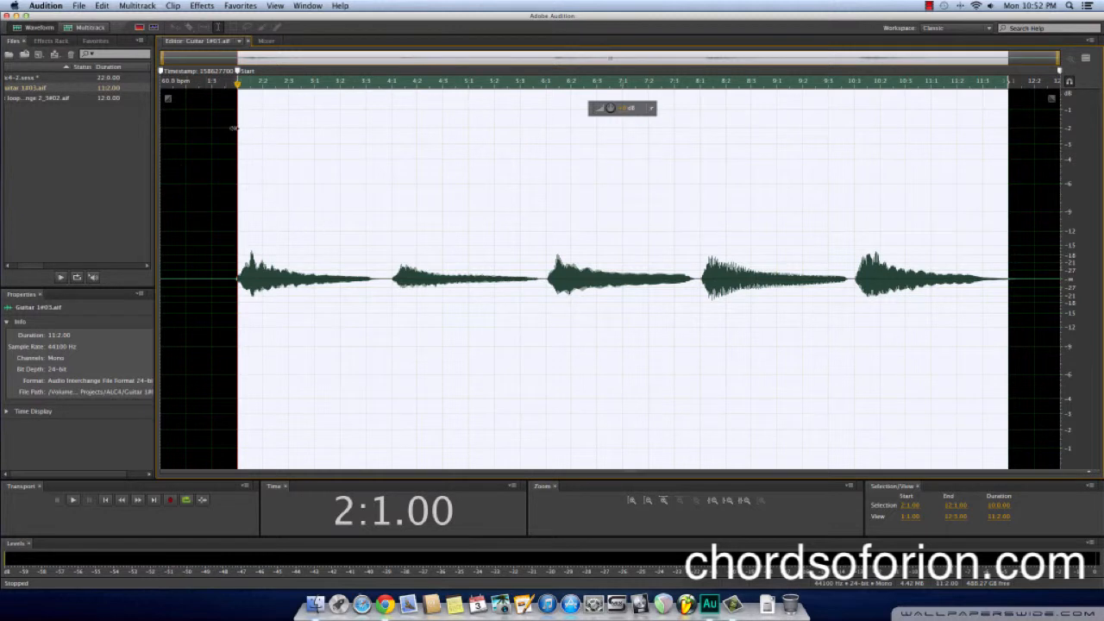
{"action": "left_click", "coordinate": [233, 133]}
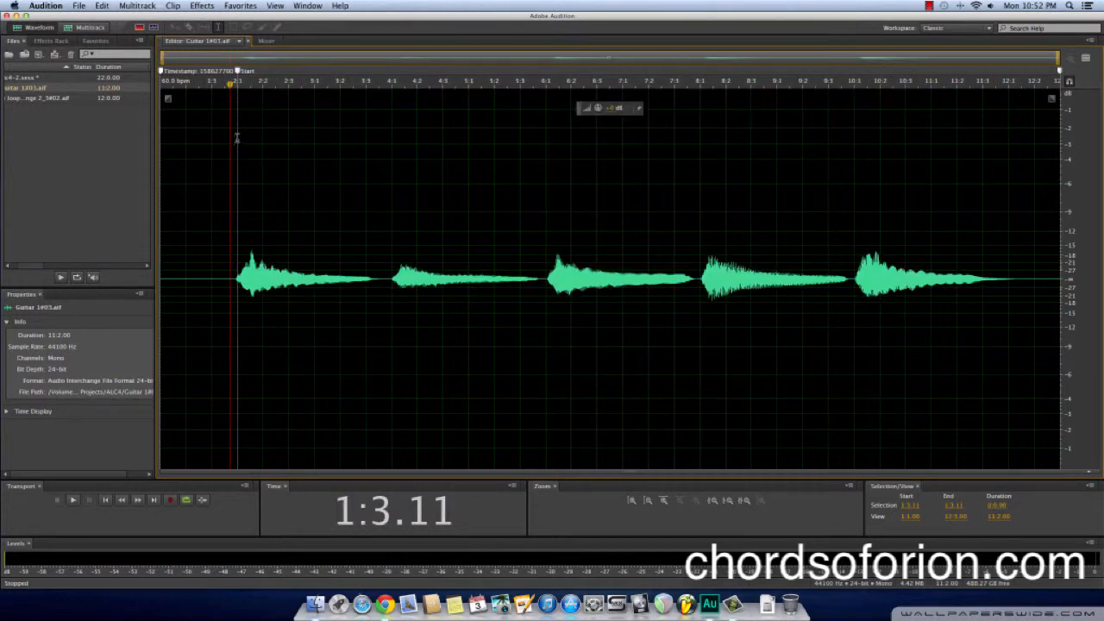
{"action": "left_click", "coordinate": [238, 137]}
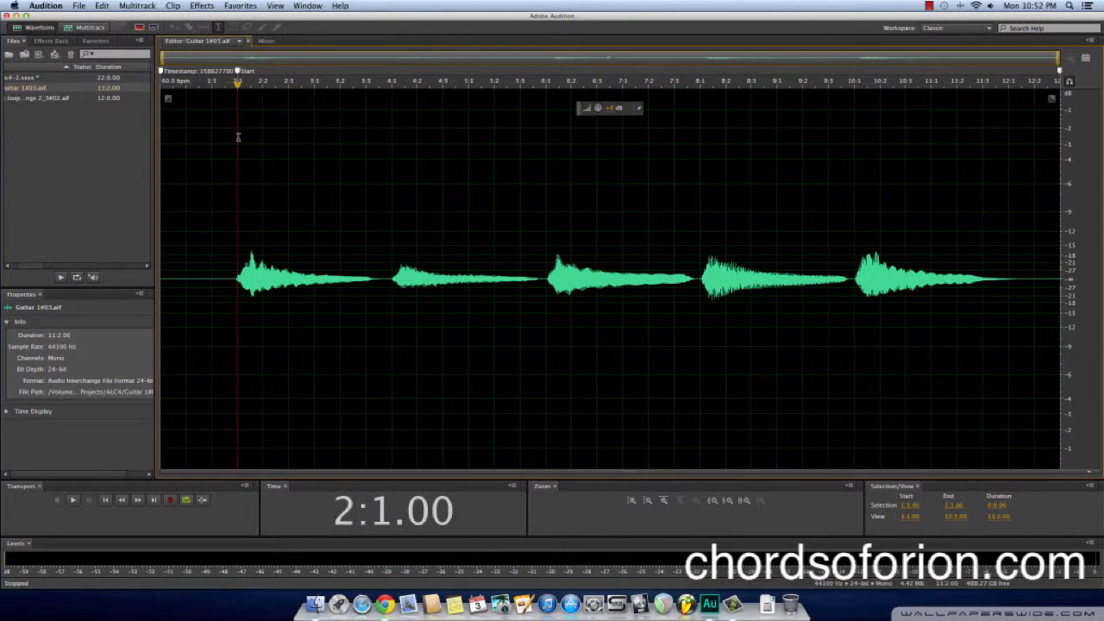
{"action": "left_click_drag", "start_coordinate": [238, 137], "coordinate": [753, 164]}
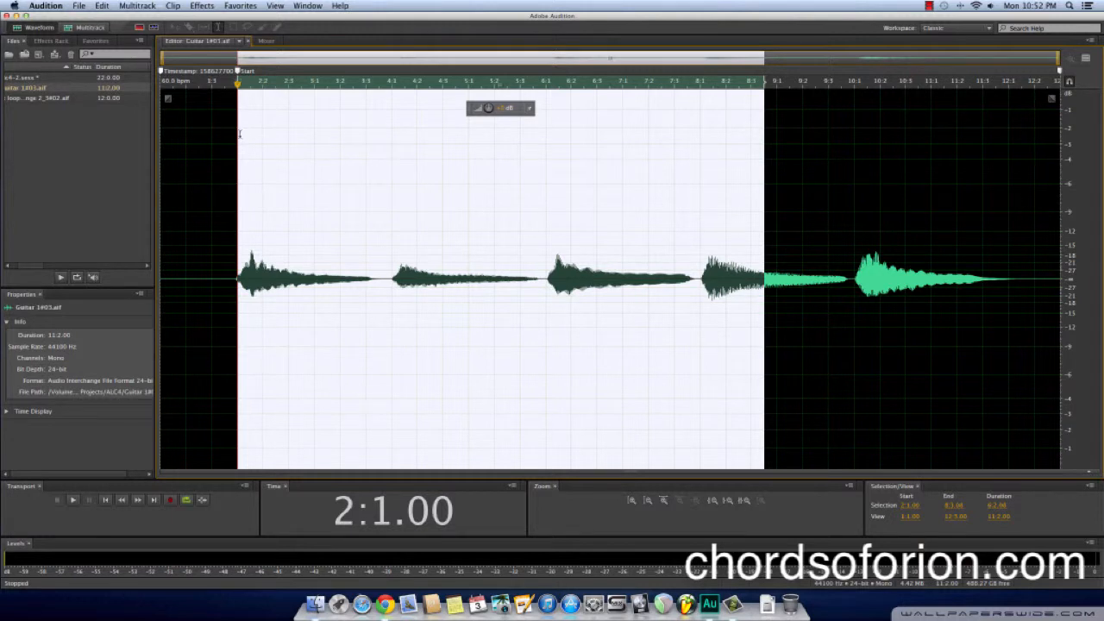
{"action": "left_click_drag", "start_coordinate": [241, 133], "coordinate": [1029, 136]}
{"action": "left_click_drag", "start_coordinate": [1015, 135], "coordinate": [1009, 136]}
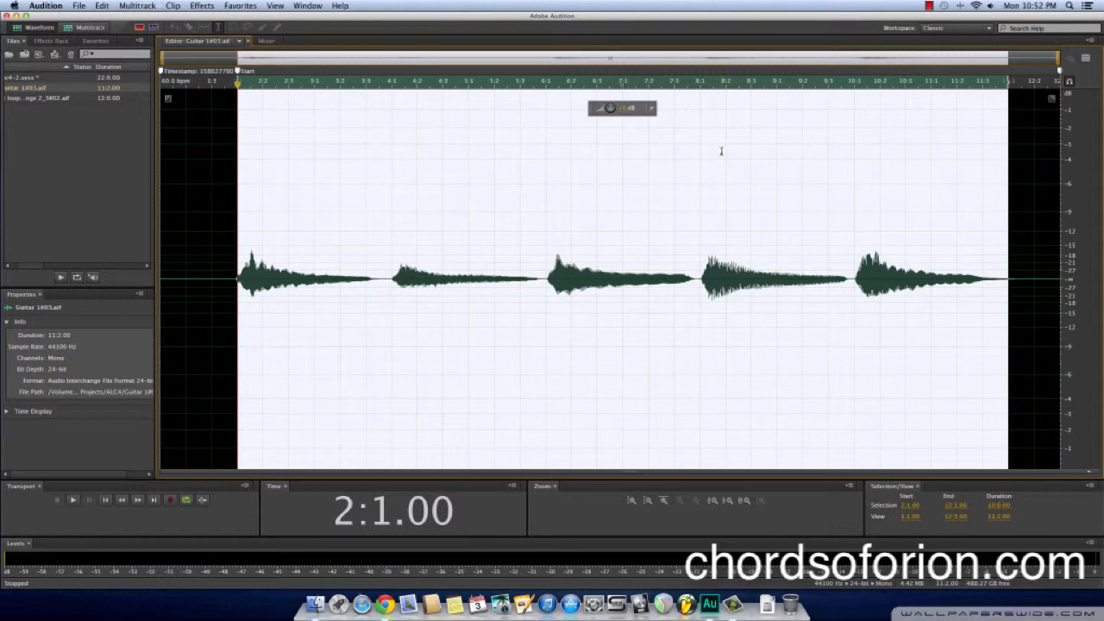
{"action": "right_click", "coordinate": [437, 177]}
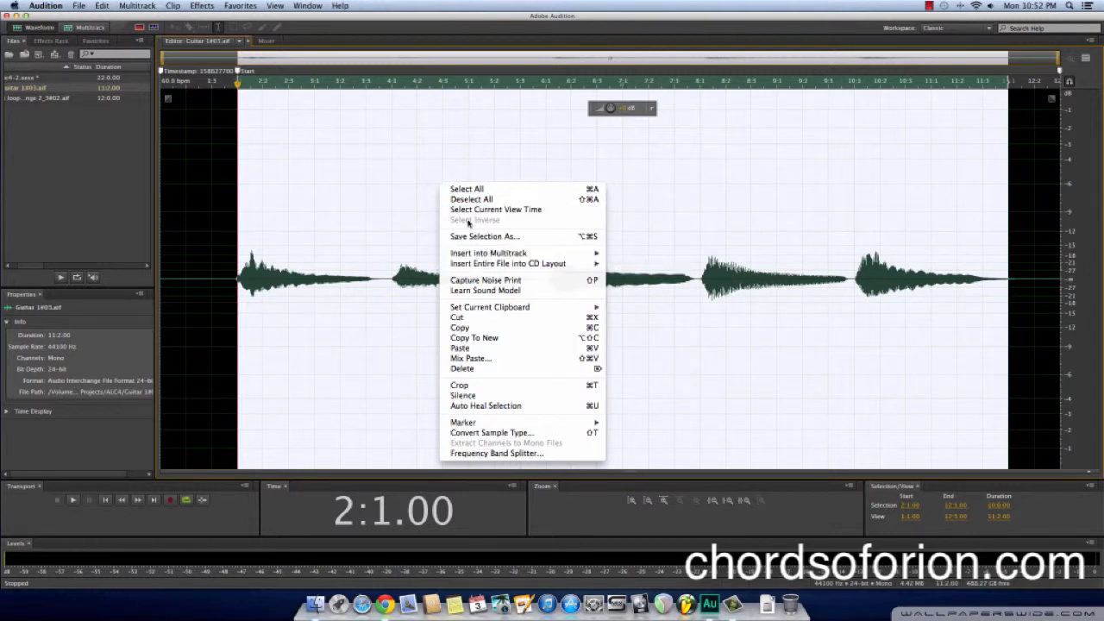
{"action": "left_click", "coordinate": [475, 339]}
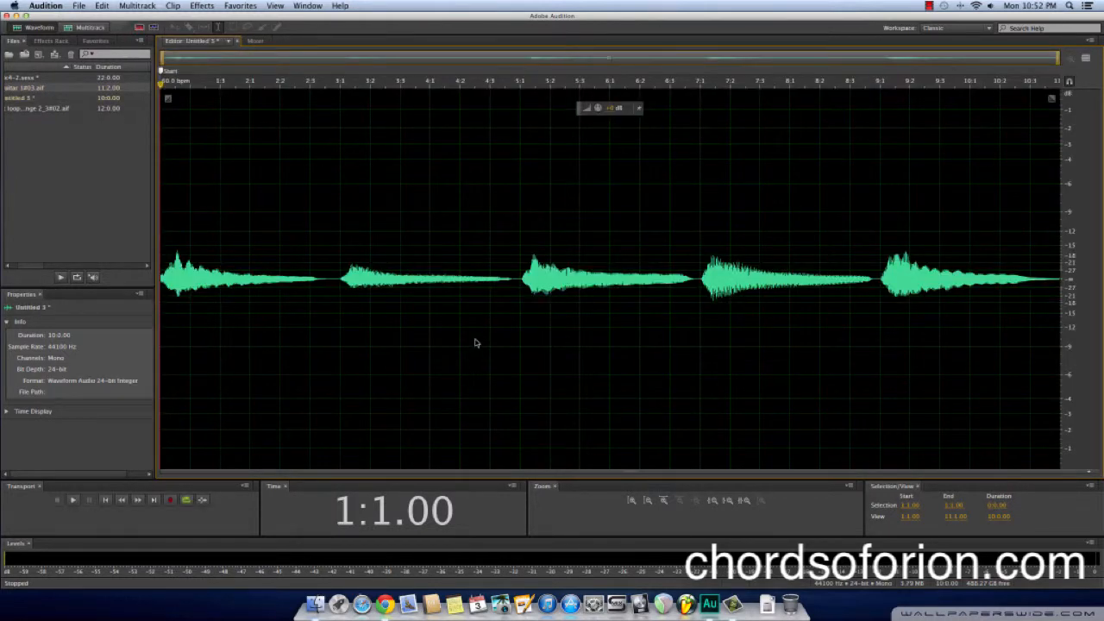
Open yt loop challenge 2_3#02.aif and copy its range from 2:1.00 to 12:1.00 into a new file
{"action": "double_click", "coordinate": [43, 110]}
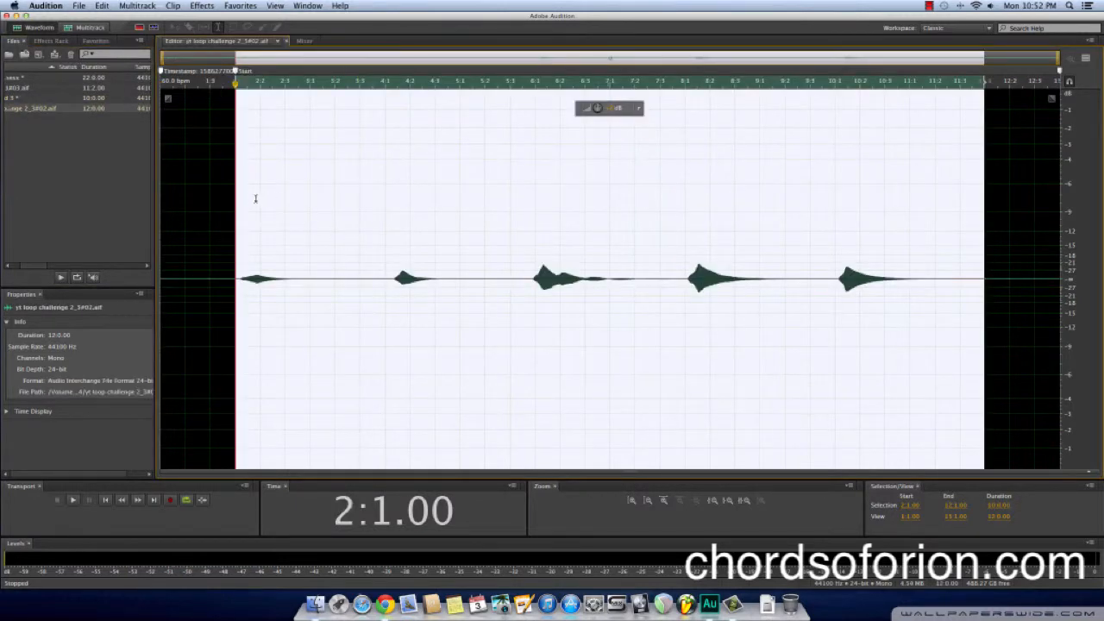
{"action": "left_click", "coordinate": [236, 193]}
{"action": "left_click_drag", "start_coordinate": [237, 193], "coordinate": [983, 207]}
{"action": "right_click", "coordinate": [333, 192]}
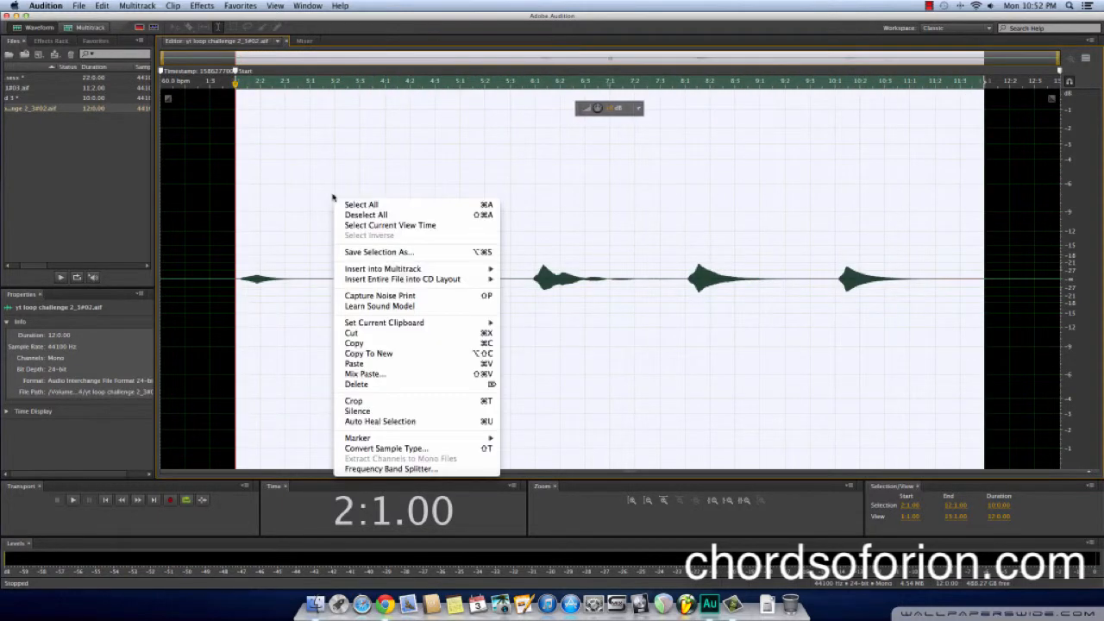
{"action": "left_click", "coordinate": [363, 353]}
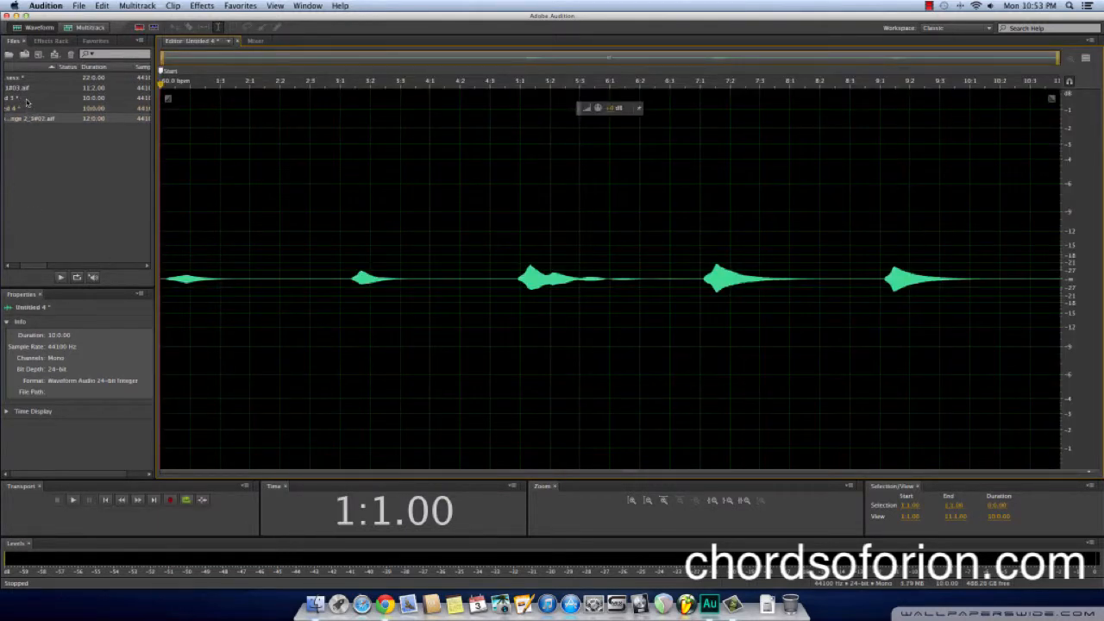
In the multitrack session, replace the clips on Guitar 1 and Track 2 with Untitled 3 and Untitled 4, both starting at bar 1
{"action": "left_click", "coordinate": [26, 100]}
{"action": "left_click", "coordinate": [33, 110]}
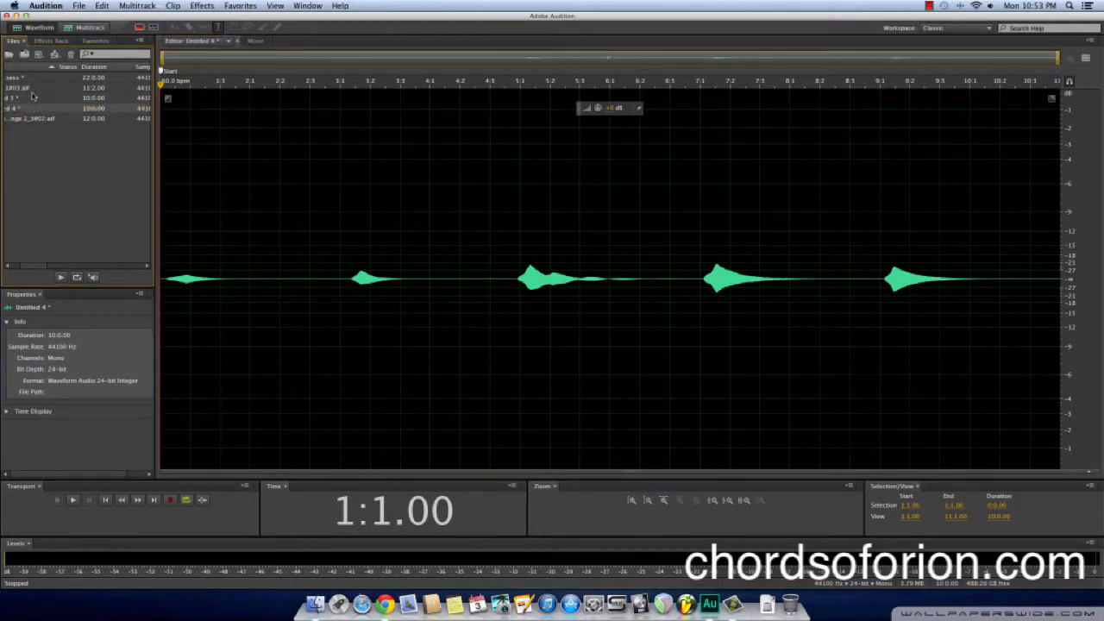
{"action": "left_click", "coordinate": [33, 100]}
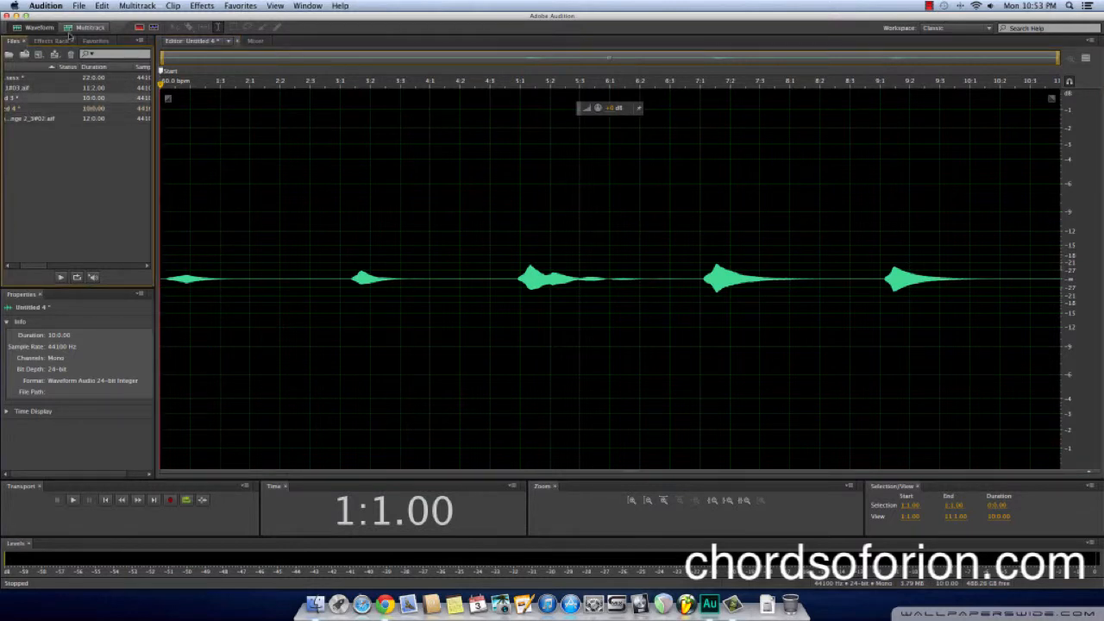
{"action": "left_click", "coordinate": [74, 30]}
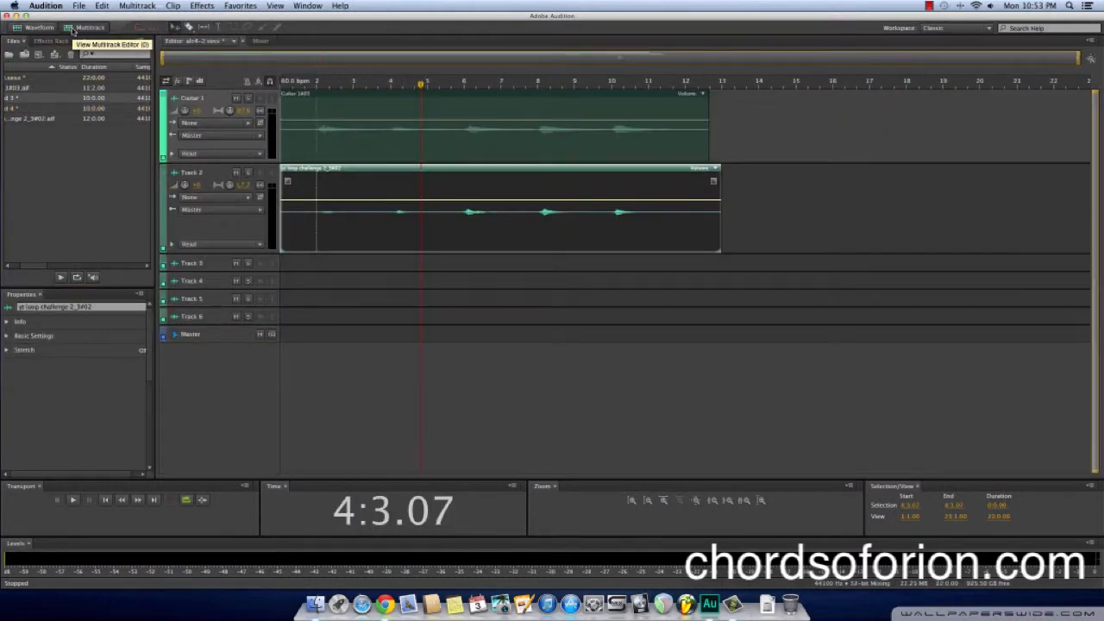
{"action": "left_click", "coordinate": [369, 148]}
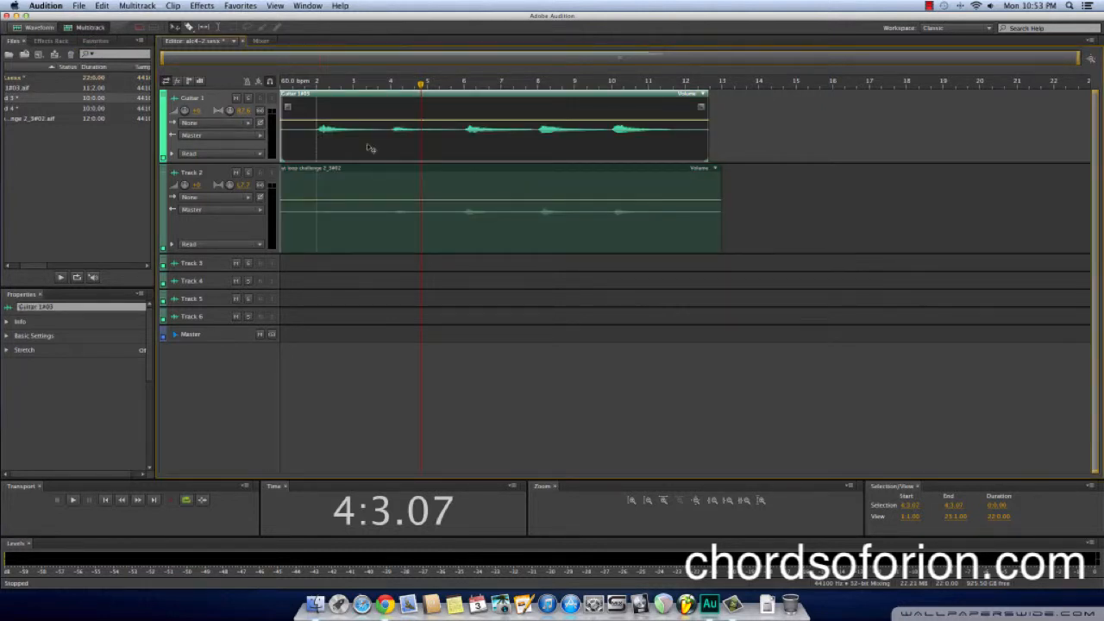
{"action": "key", "text": "Delete"}
{"action": "left_click", "coordinate": [345, 221]}
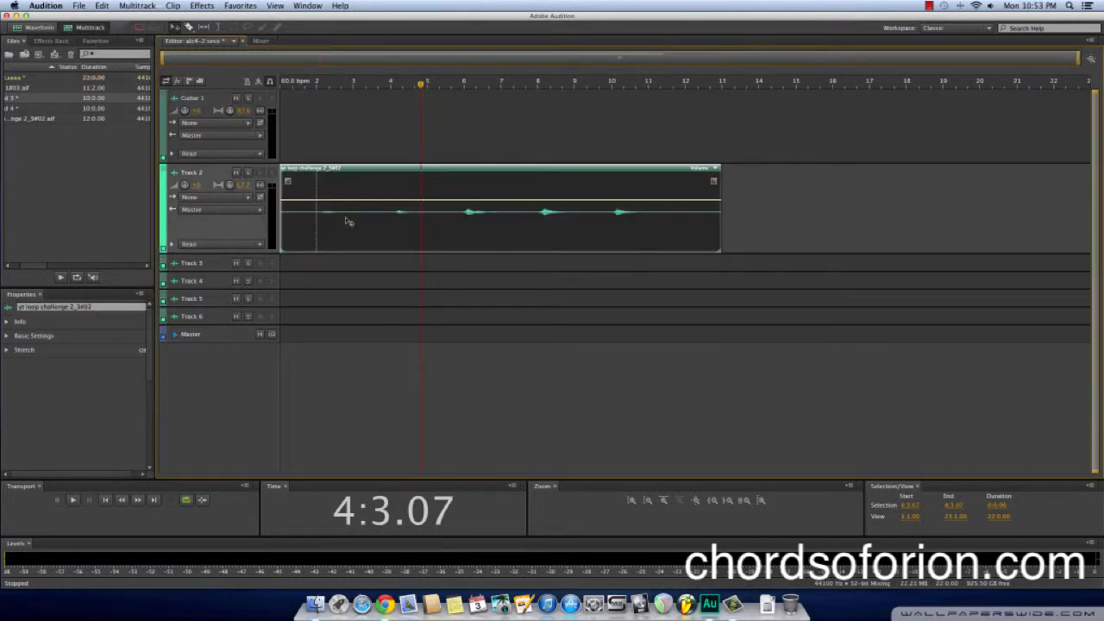
{"action": "key", "text": "Delete"}
{"action": "left_click_drag", "start_coordinate": [16, 101], "coordinate": [278, 123]}
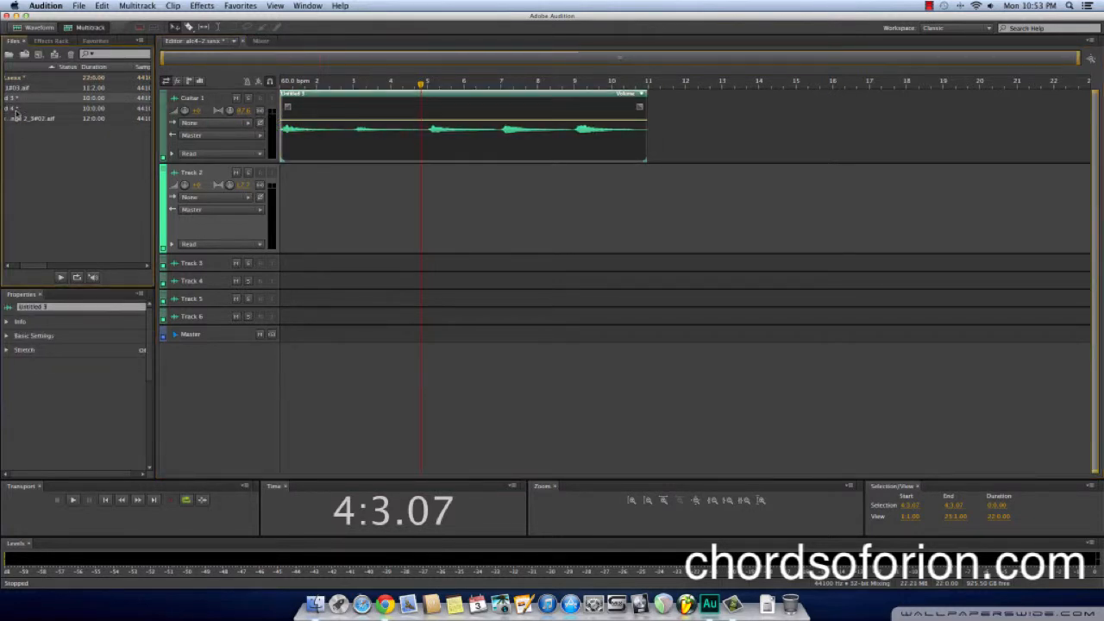
{"action": "left_click_drag", "start_coordinate": [13, 108], "coordinate": [267, 189]}
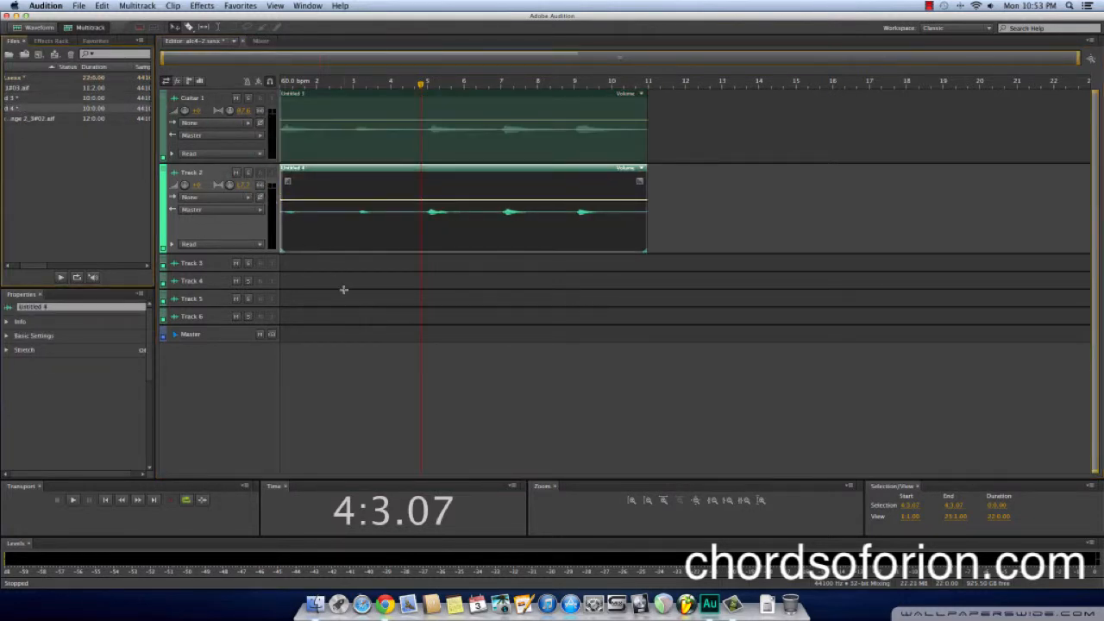
Enable looping for the Untitled 3 clip on Guitar 1 and the Untitled 4 clip on Track 2
{"action": "left_click", "coordinate": [584, 113]}
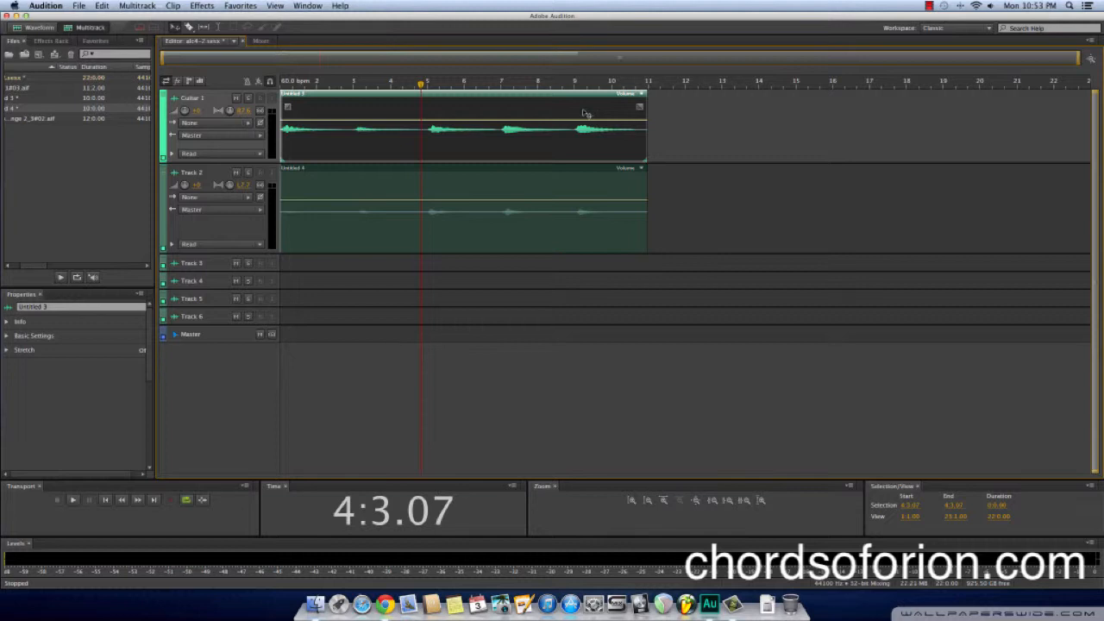
{"action": "right_click", "coordinate": [584, 113]}
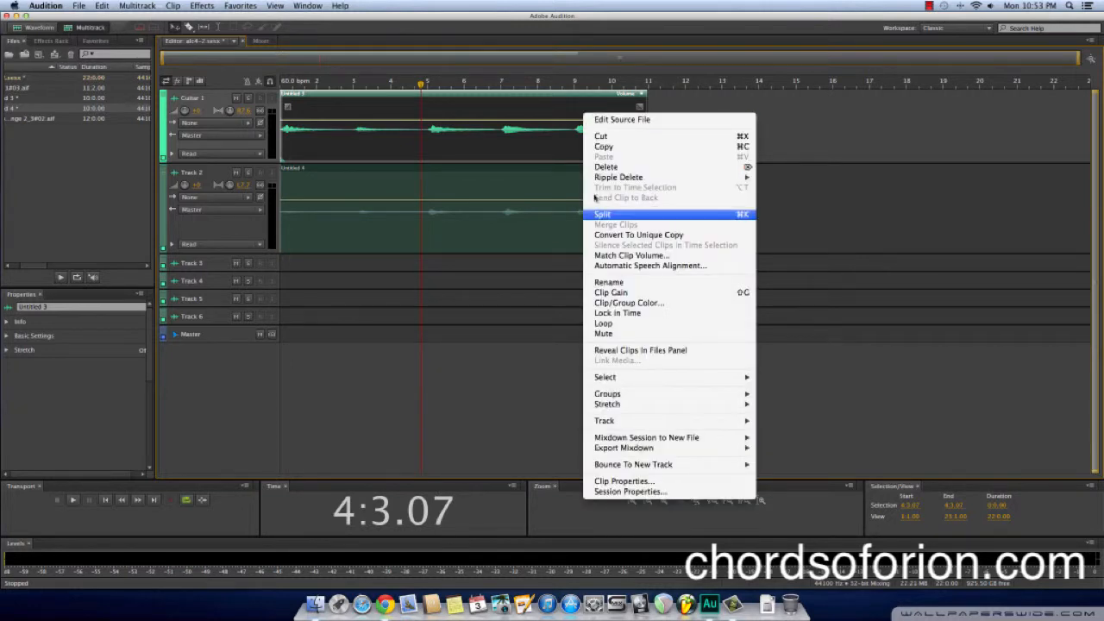
{"action": "left_click", "coordinate": [606, 326]}
{"action": "left_click", "coordinate": [552, 189]}
{"action": "right_click", "coordinate": [548, 186]}
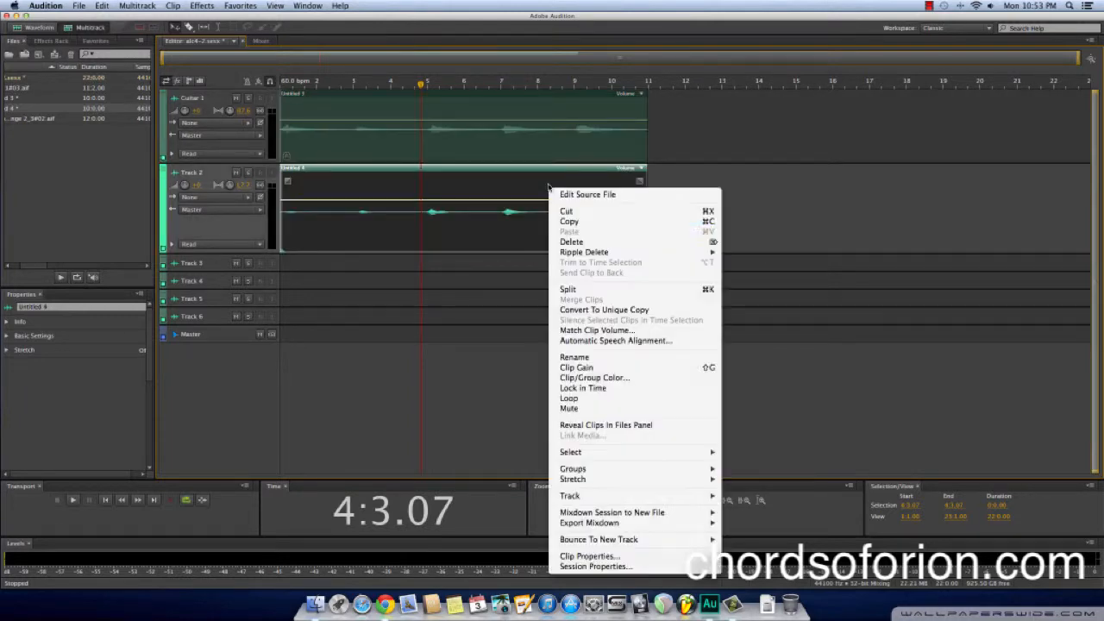
{"action": "left_click", "coordinate": [569, 399]}
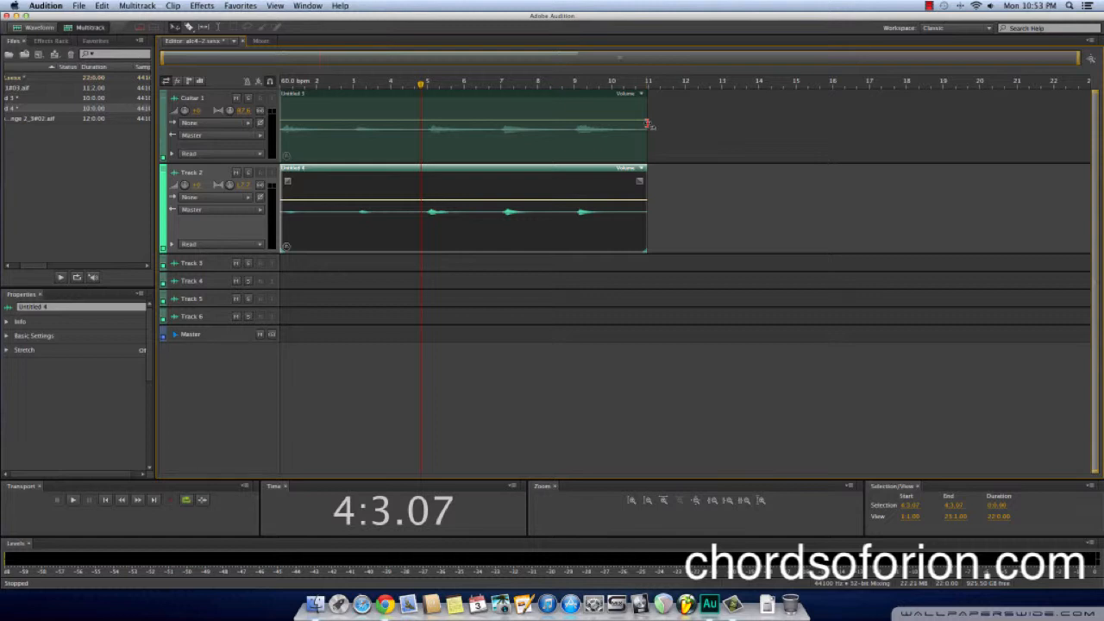
Extend both looped clips to bar 21 so that each one repeats once
{"action": "left_click_drag", "start_coordinate": [648, 125], "coordinate": [1018, 109]}
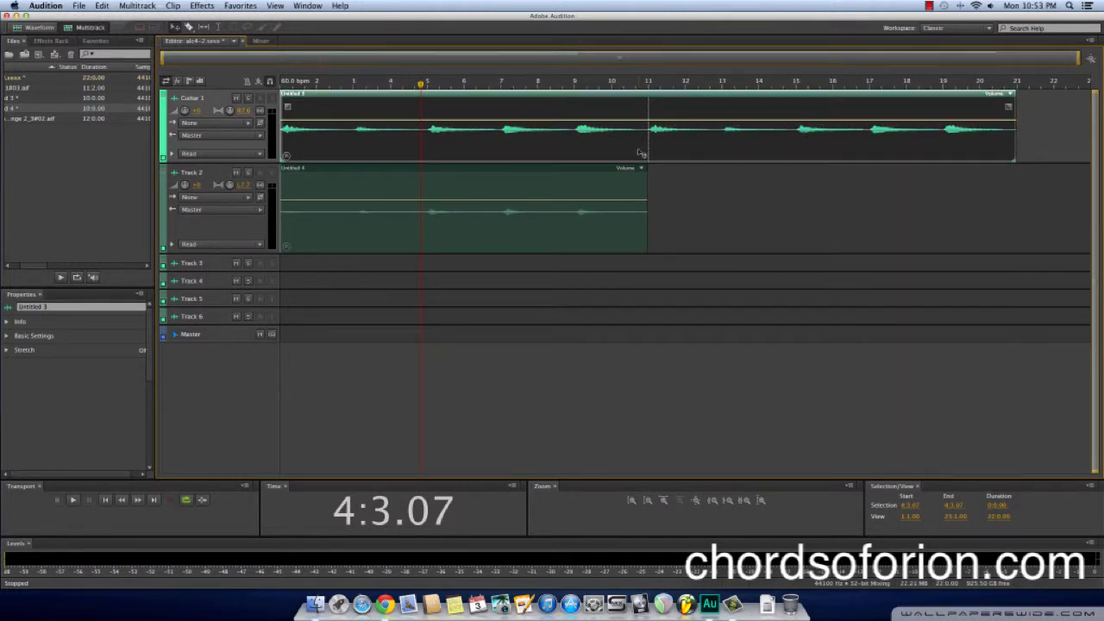
{"action": "left_click", "coordinate": [649, 183]}
{"action": "left_click_drag", "start_coordinate": [648, 183], "coordinate": [1015, 162]}
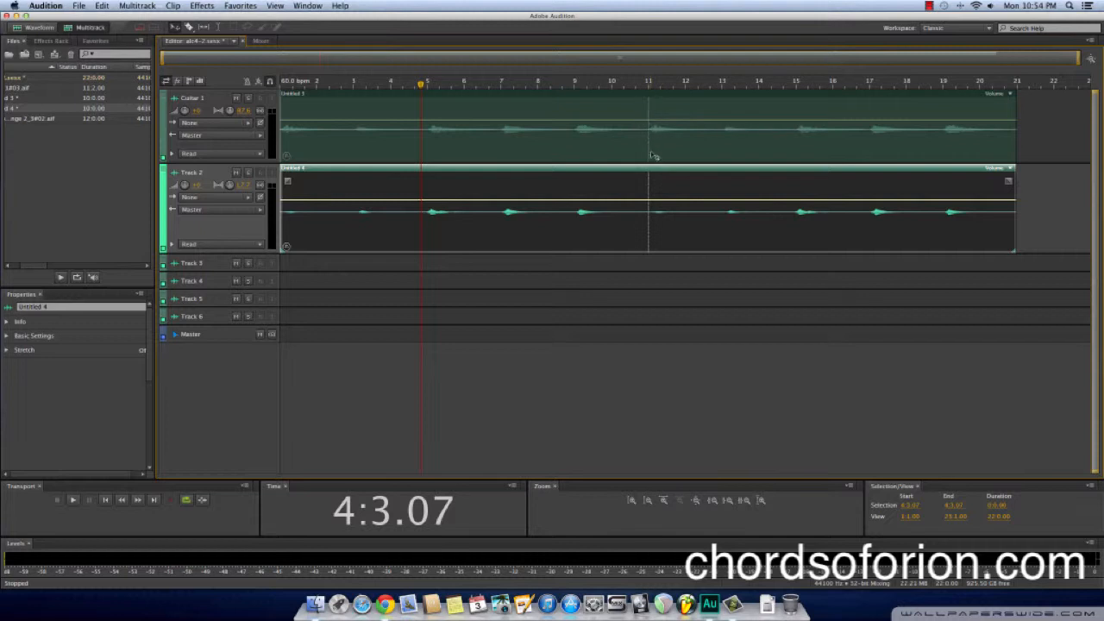
Play the session from bar 9 across the loop point at bar 11, then return the playhead to the start
{"action": "left_click", "coordinate": [587, 86]}
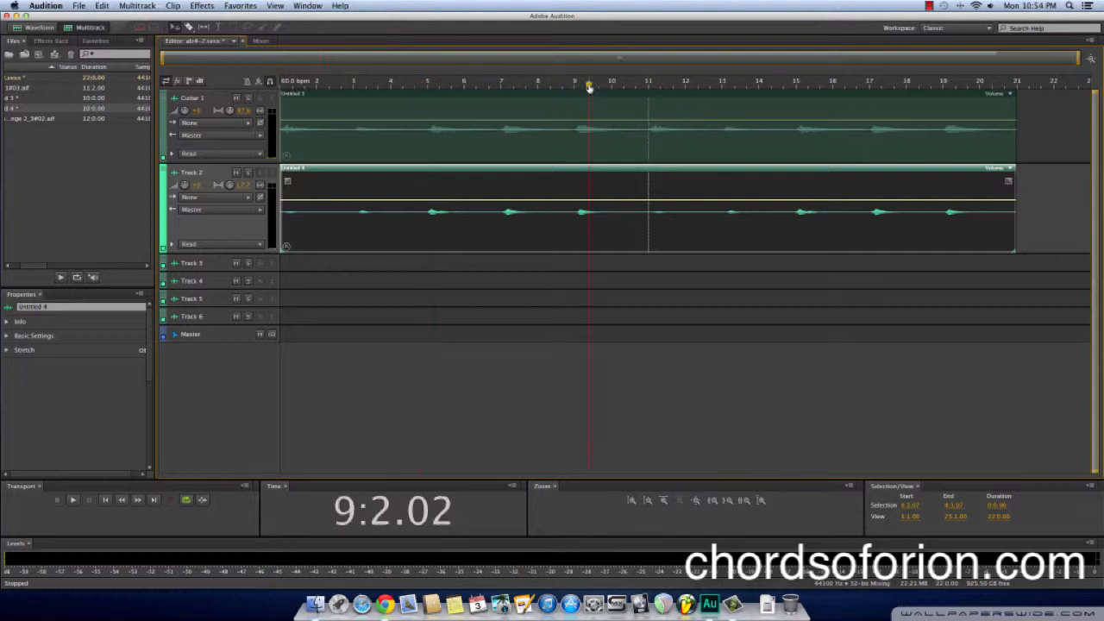
{"action": "left_click", "coordinate": [577, 86]}
{"action": "key", "text": "space"}
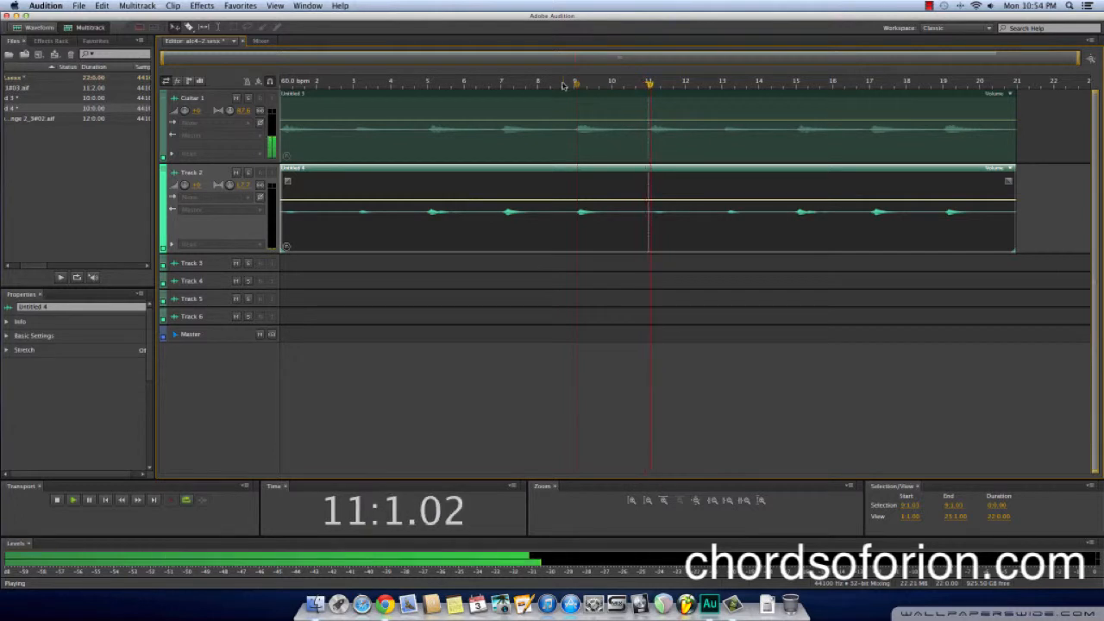
{"action": "key", "text": "space"}
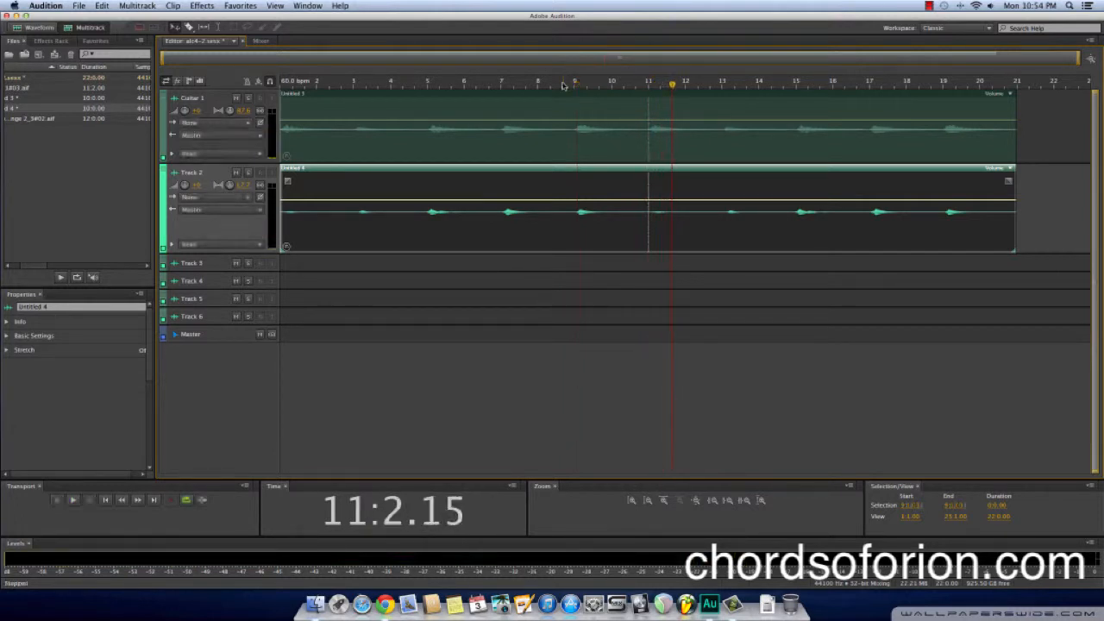
{"action": "left_click", "coordinate": [105, 500]}
{"action": "left_click", "coordinate": [105, 500]}
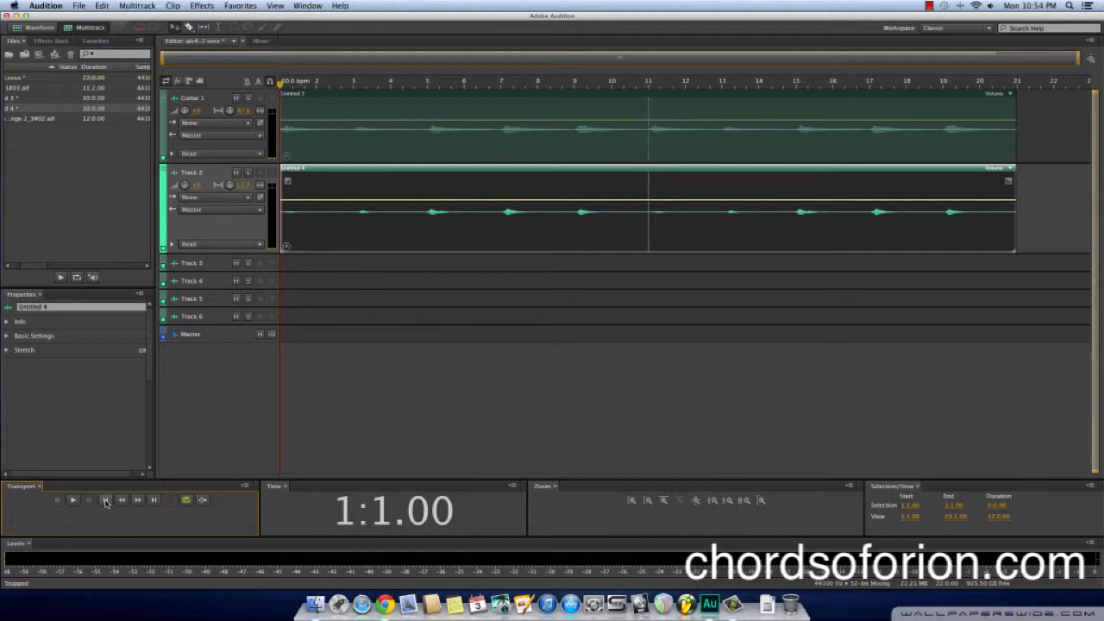
Add a stereo bus track to the session and move it above the Guitar 1 track
{"action": "left_click", "coordinate": [134, 7]}
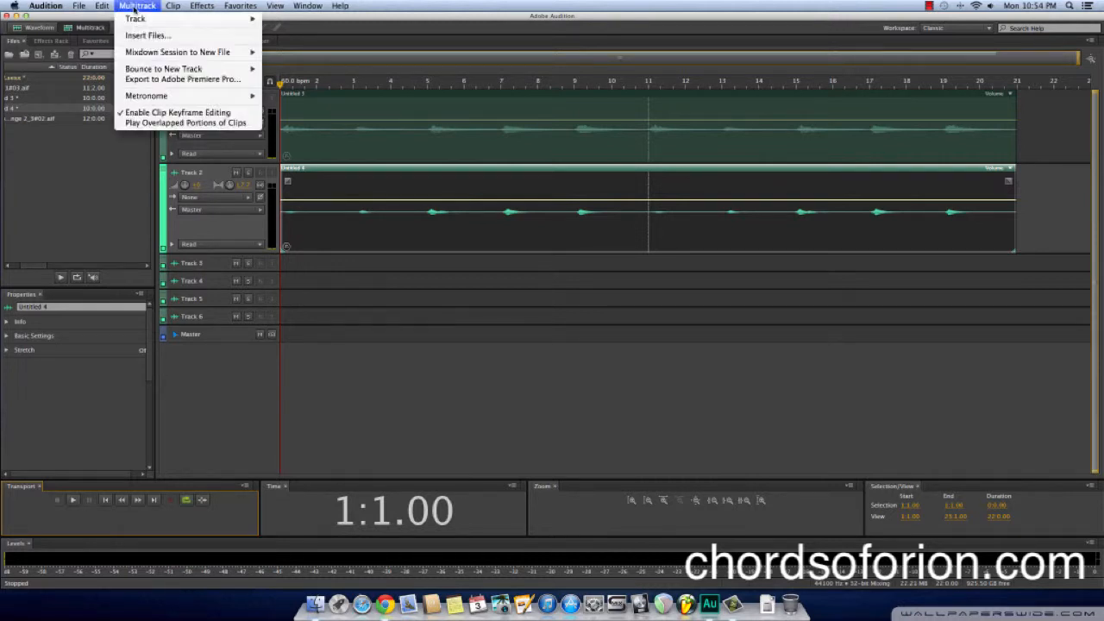
{"action": "mouse_move", "coordinate": [138, 19]}
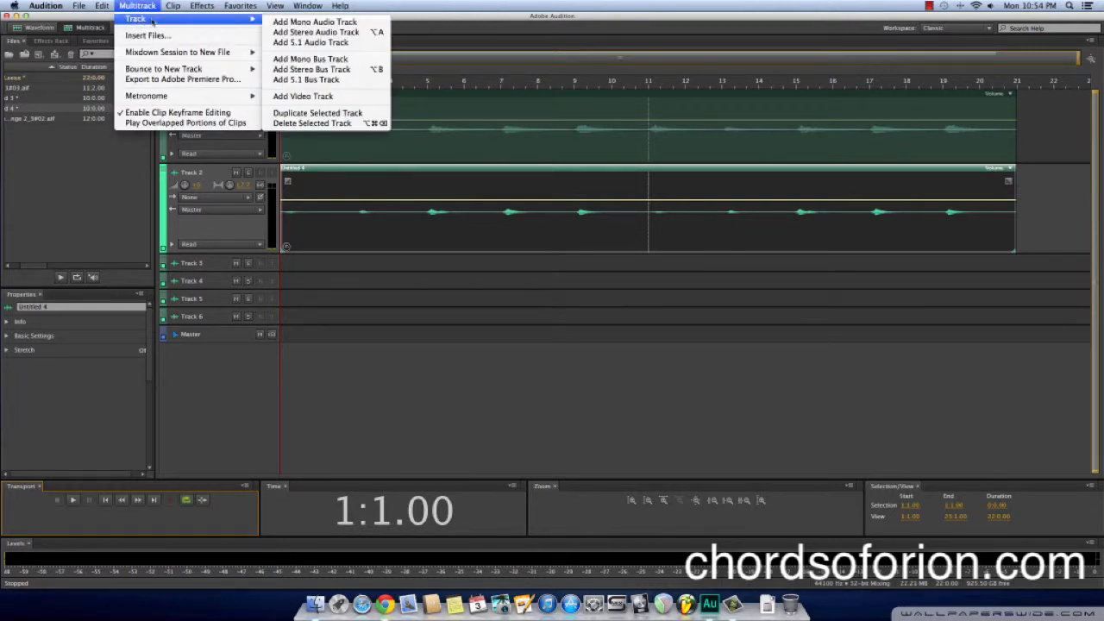
{"action": "left_click", "coordinate": [300, 70]}
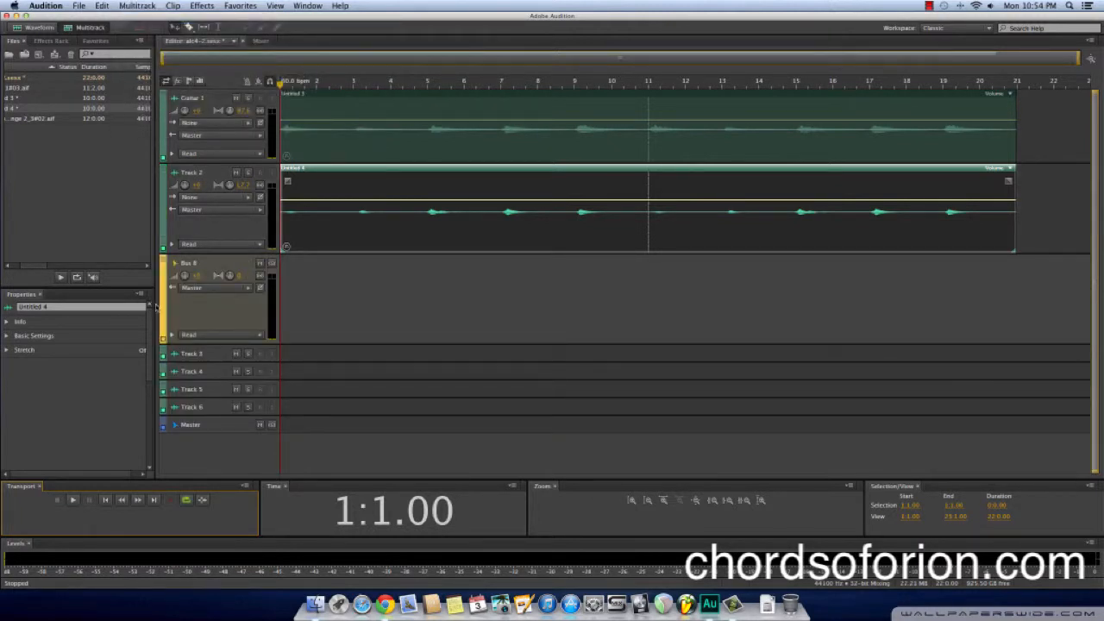
{"action": "left_click_drag", "start_coordinate": [161, 307], "coordinate": [166, 101]}
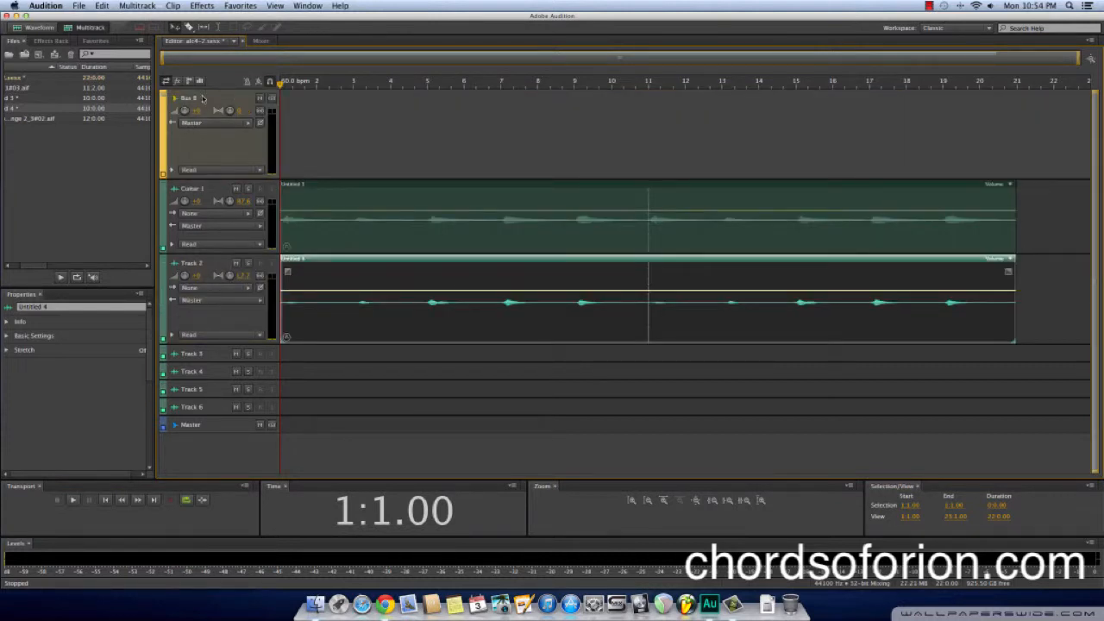
Rename the new bus track as Guitar Bus
{"action": "left_click", "coordinate": [192, 102]}
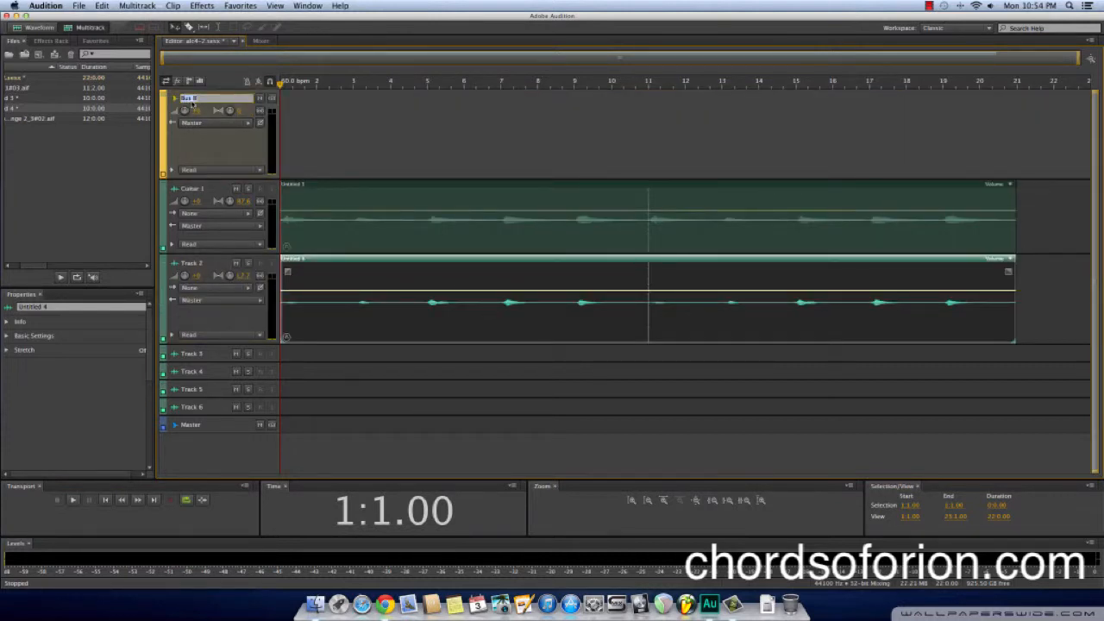
{"action": "type", "text": "Ch"}
{"action": "type", "text": "itar Bus"}
{"action": "key", "text": "Return"}
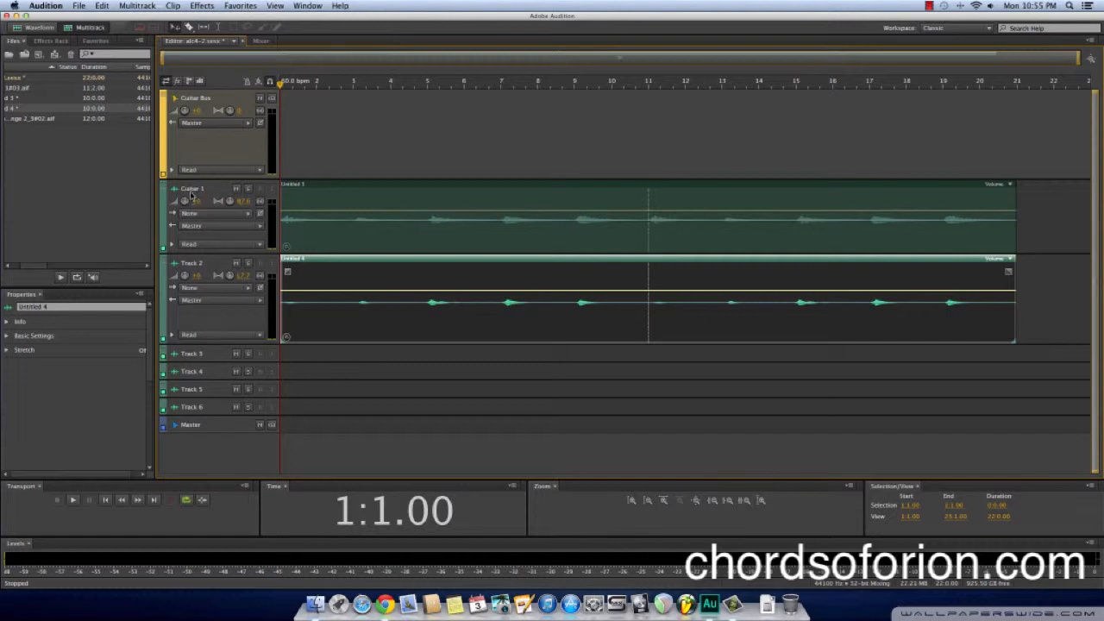
Rename Track 2 as Guitar 2
{"action": "left_click", "coordinate": [191, 263]}
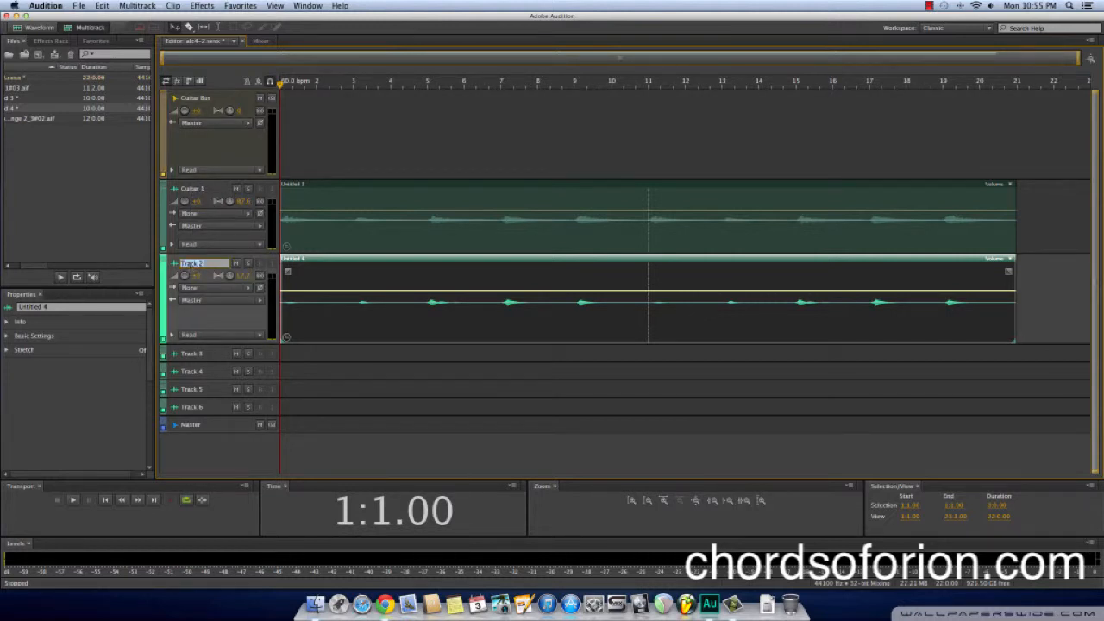
{"action": "type", "text": "Guitar 2"}
{"action": "key", "text": "Return"}
Route the outputs of the Guitar 1 and Guitar 2 tracks to the Guitar Bus
{"action": "scroll", "coordinate": [171, 233], "scroll_direction": "down", "scroll_amount": 5}
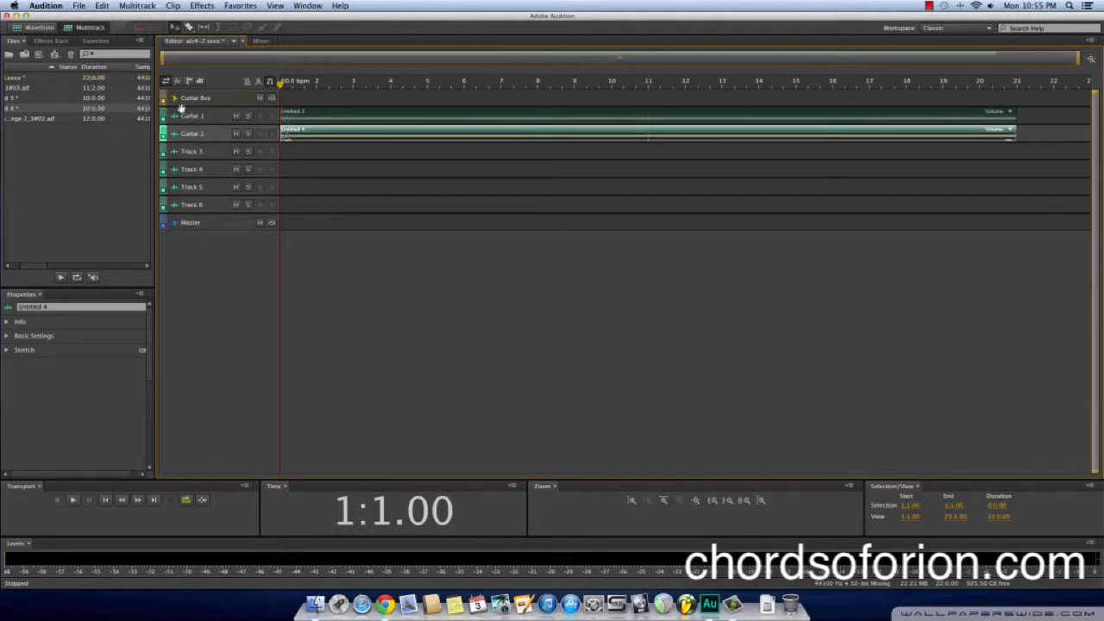
{"action": "left_click_drag", "start_coordinate": [163, 107], "coordinate": [164, 291]}
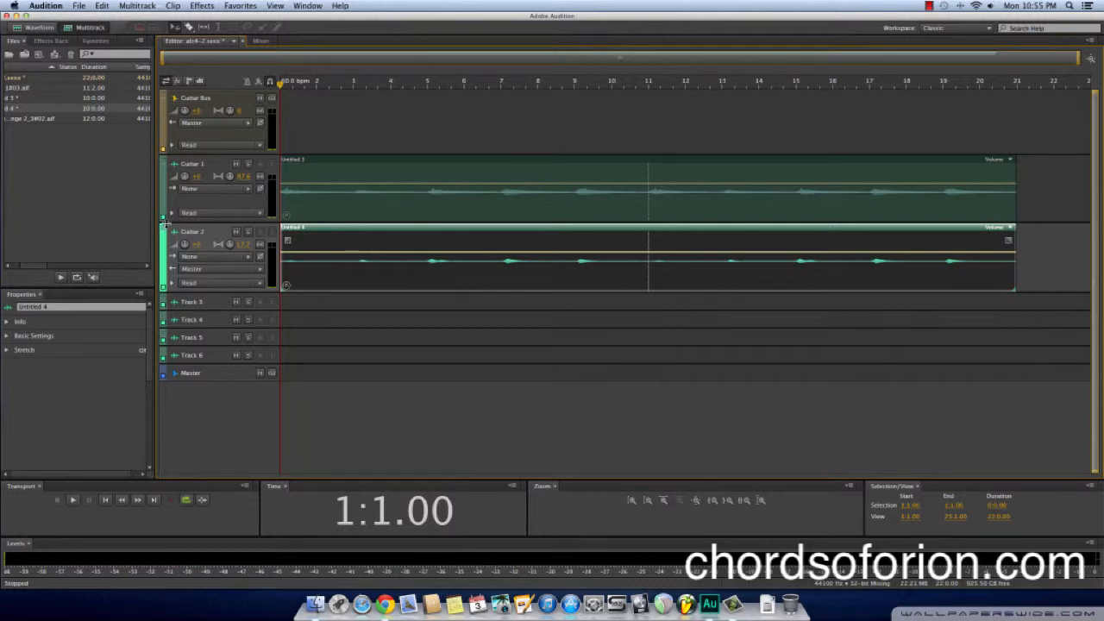
{"action": "left_click_drag", "start_coordinate": [164, 223], "coordinate": [164, 240]}
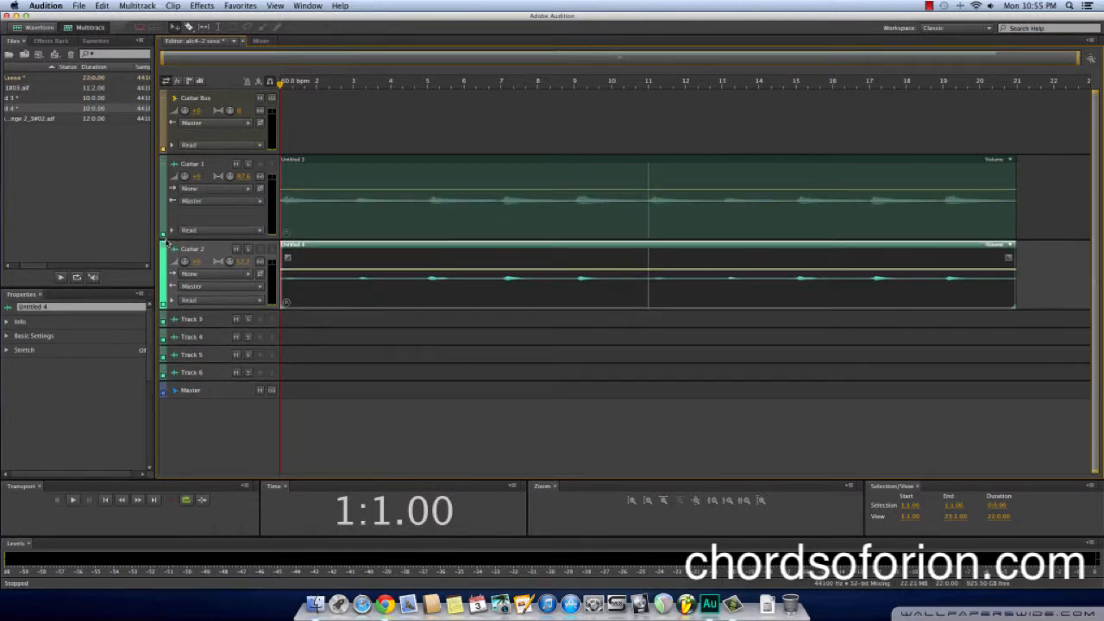
{"action": "left_click", "coordinate": [260, 202]}
{"action": "mouse_move", "coordinate": [312, 241]}
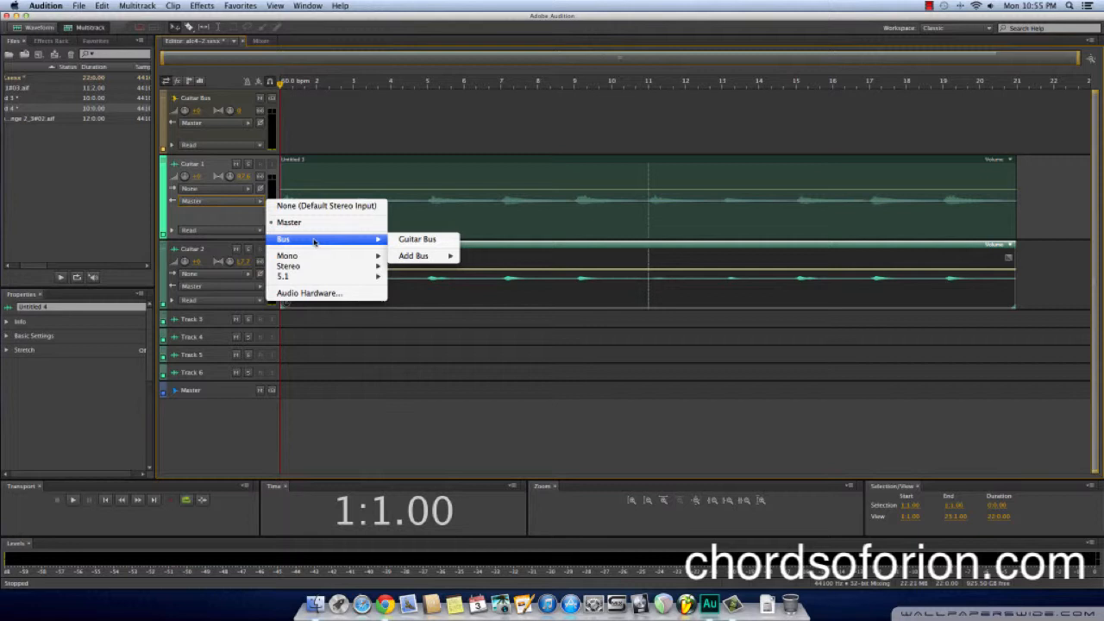
{"action": "left_click", "coordinate": [426, 241]}
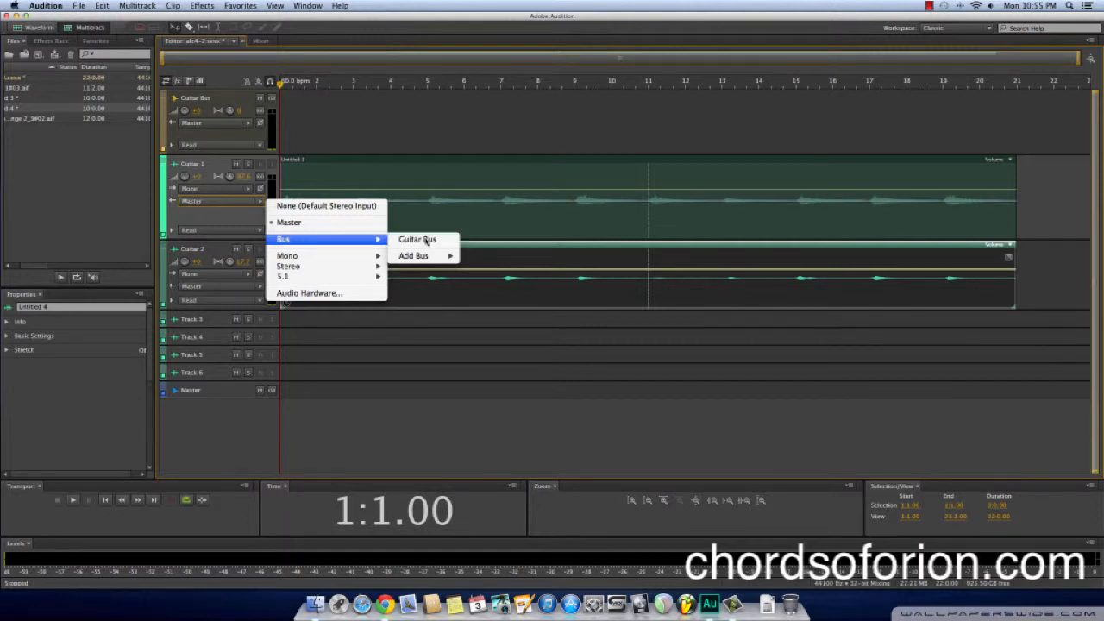
{"action": "left_click", "coordinate": [259, 289]}
{"action": "mouse_move", "coordinate": [311, 326]}
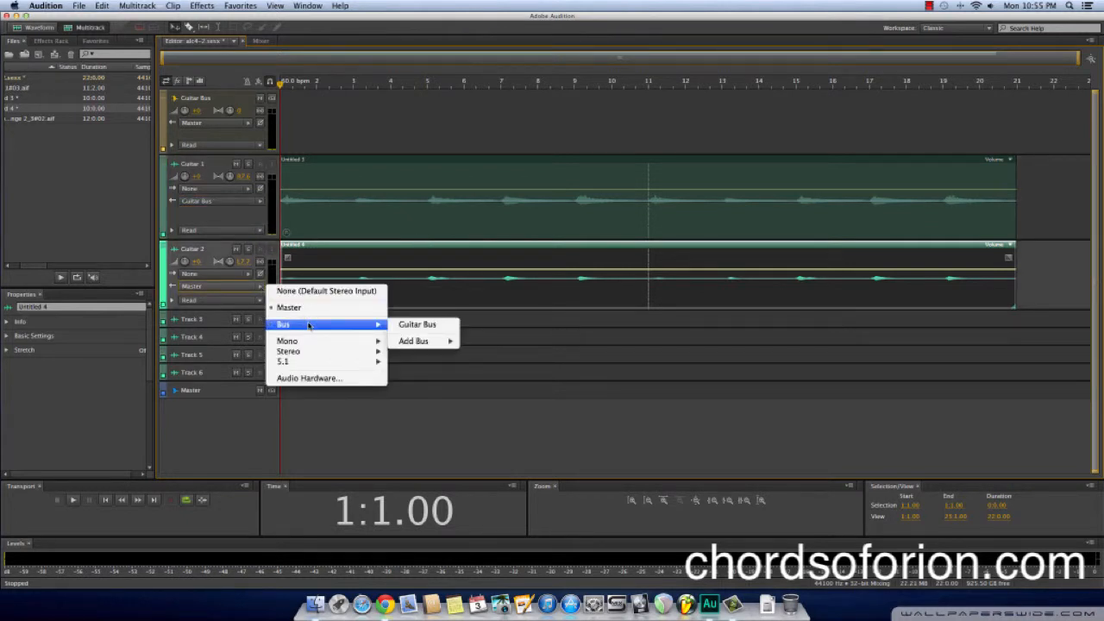
{"action": "left_click", "coordinate": [409, 326]}
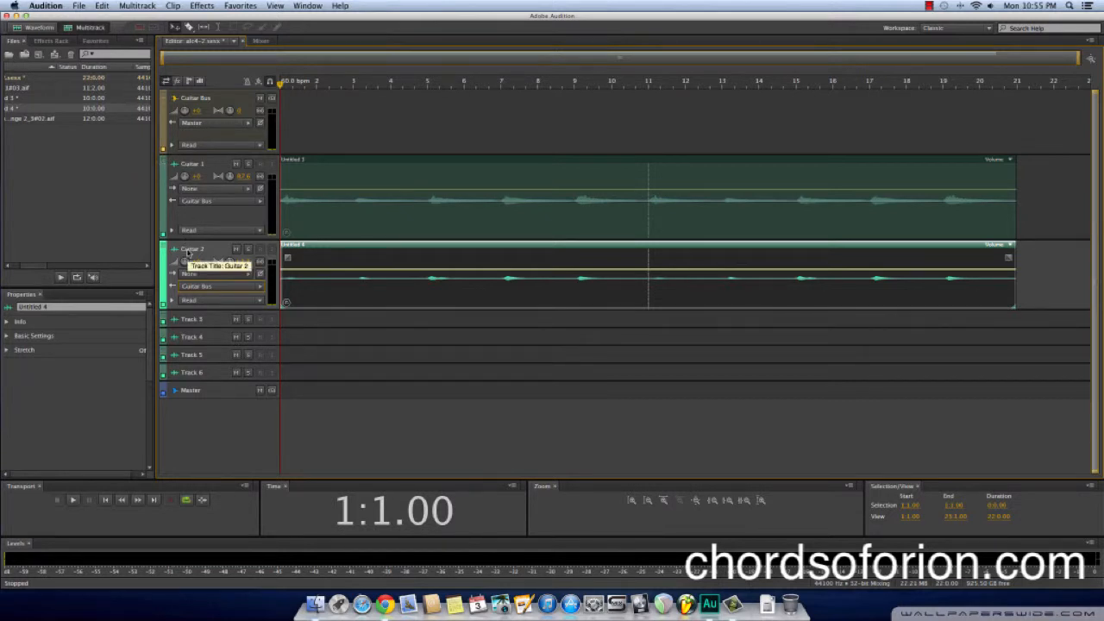
Select the Guitar Bus, play the session briefly to check its signal level, and return the playhead to the start
{"action": "left_click", "coordinate": [230, 98]}
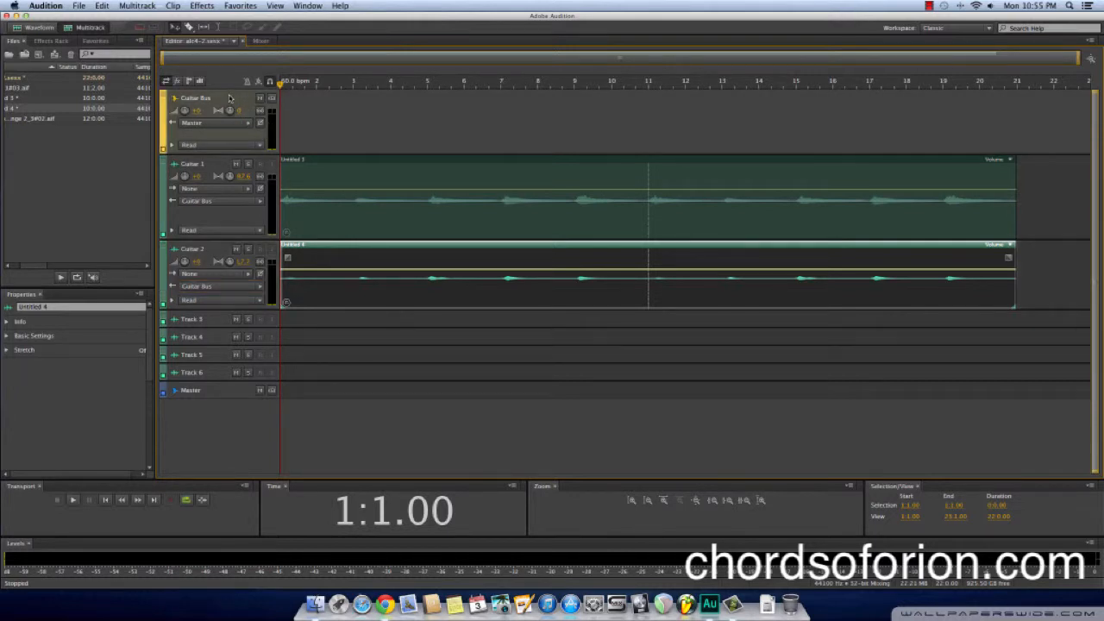
{"action": "key", "text": "space"}
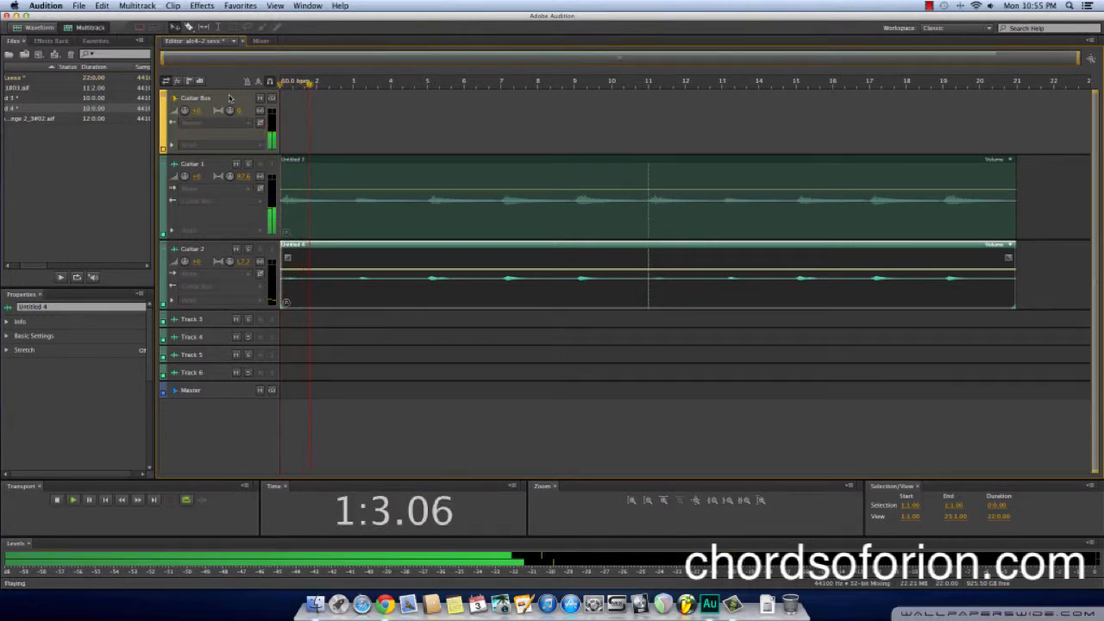
{"action": "key", "text": "space"}
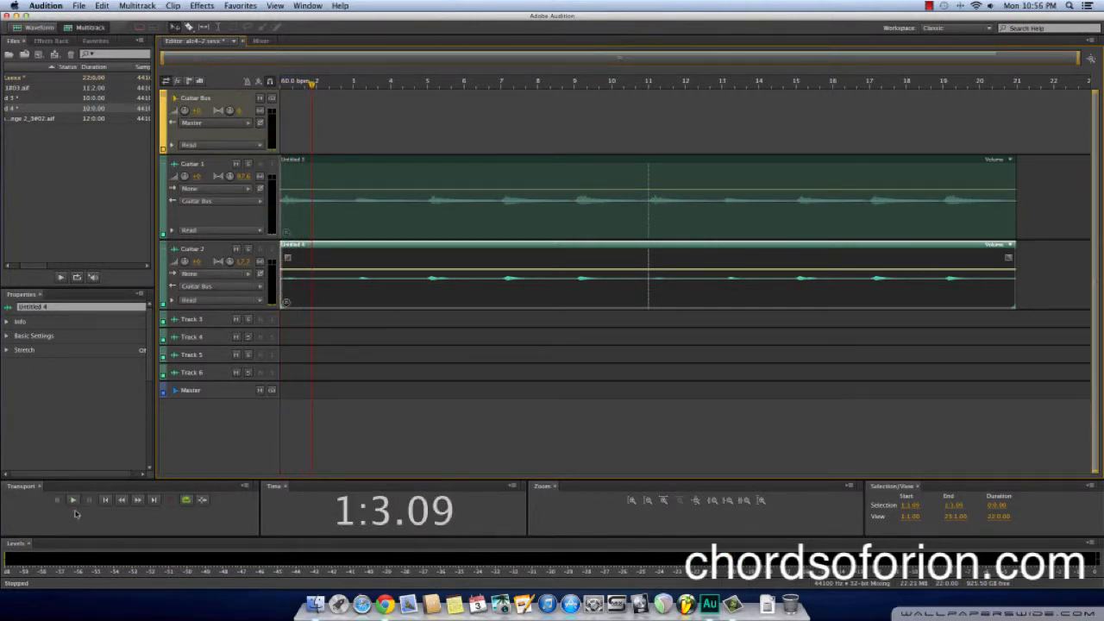
{"action": "left_click", "coordinate": [105, 499]}
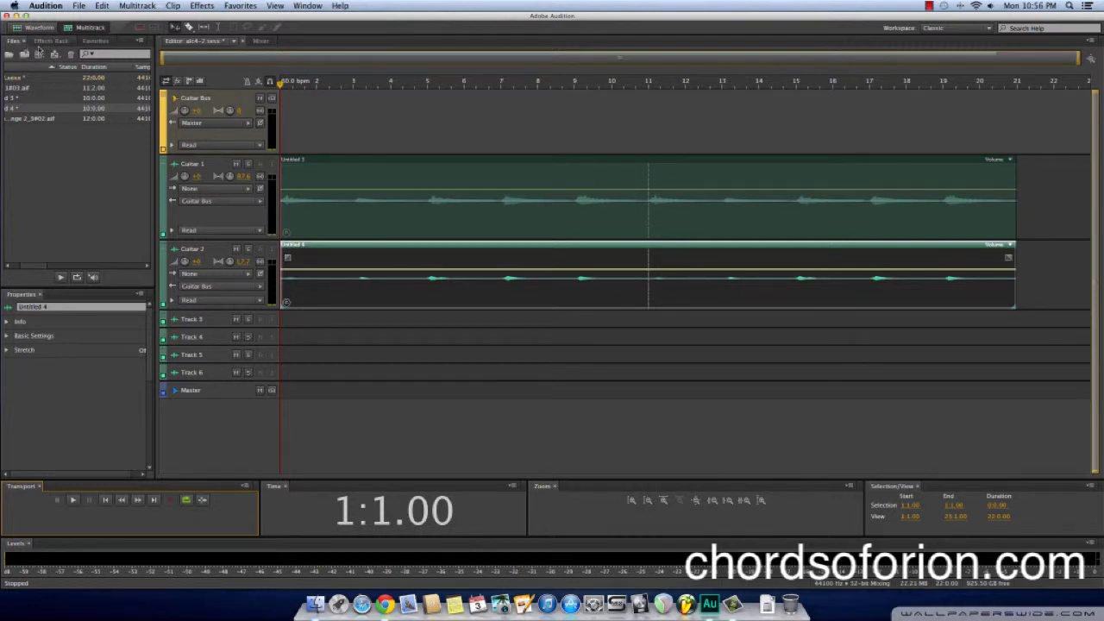
Load the alc4 effects rack preset on the Guitar Bus track
{"action": "left_click", "coordinate": [49, 42]}
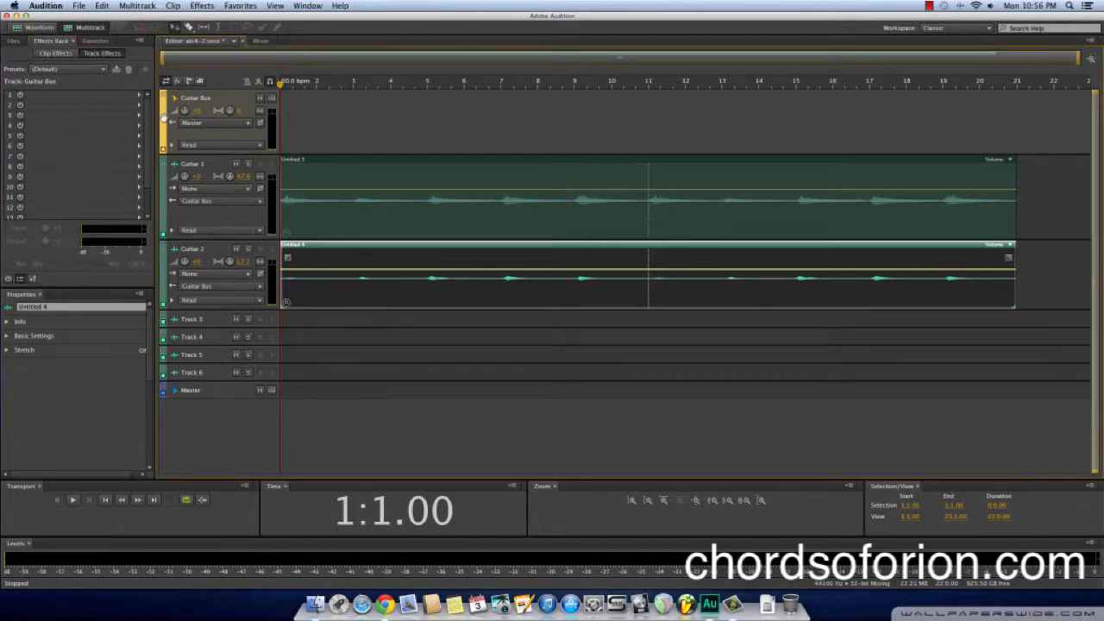
{"action": "left_click", "coordinate": [164, 189]}
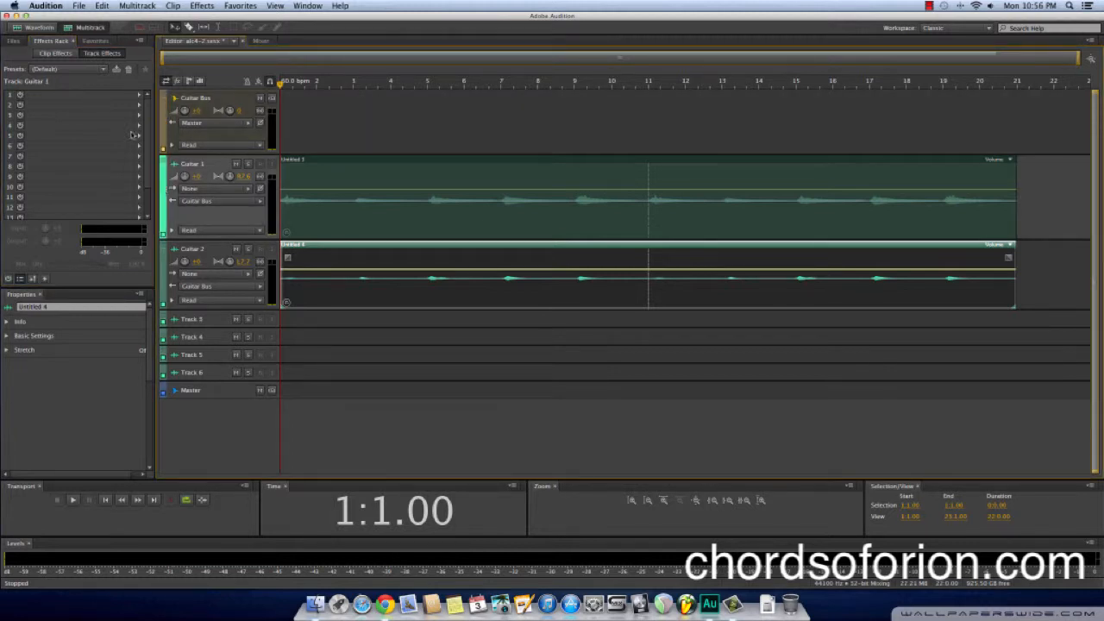
{"action": "left_click", "coordinate": [163, 259]}
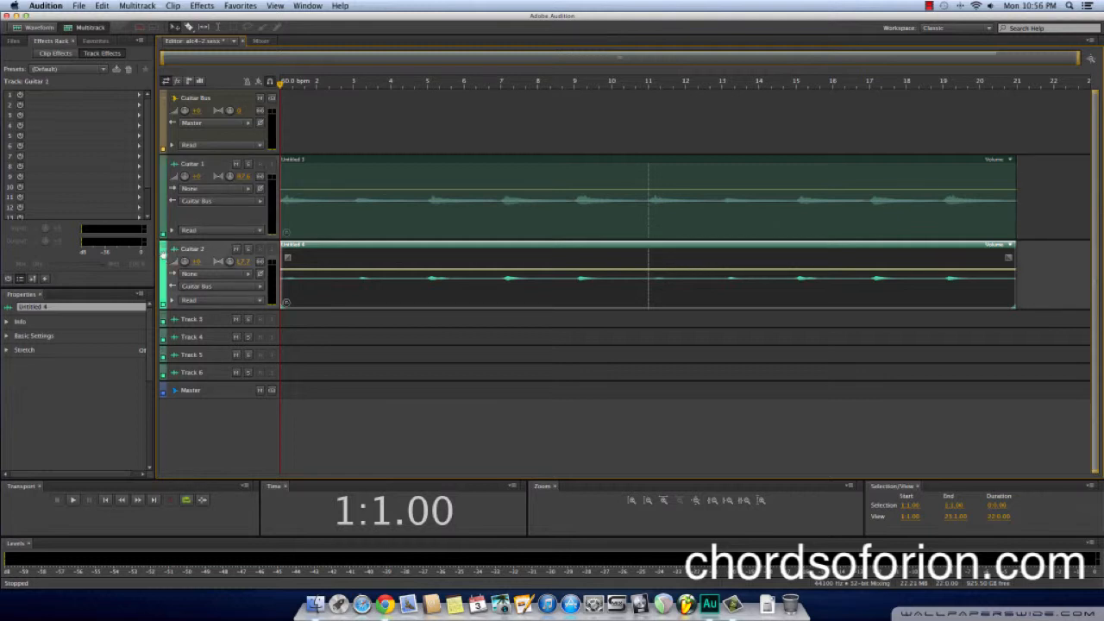
{"action": "left_click", "coordinate": [162, 126]}
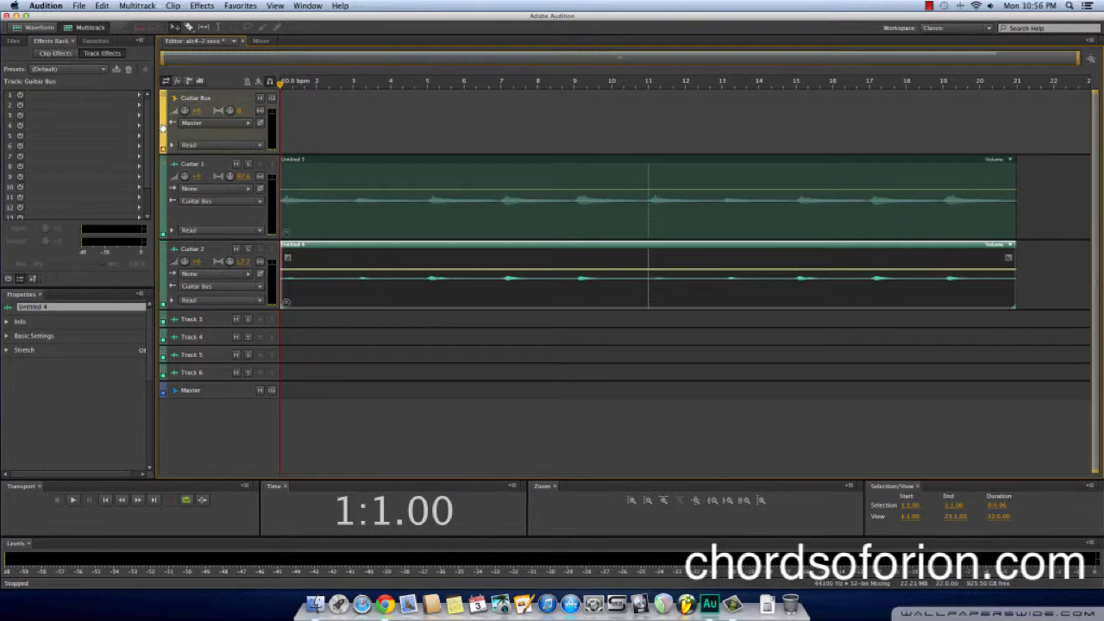
{"action": "left_click", "coordinate": [76, 70]}
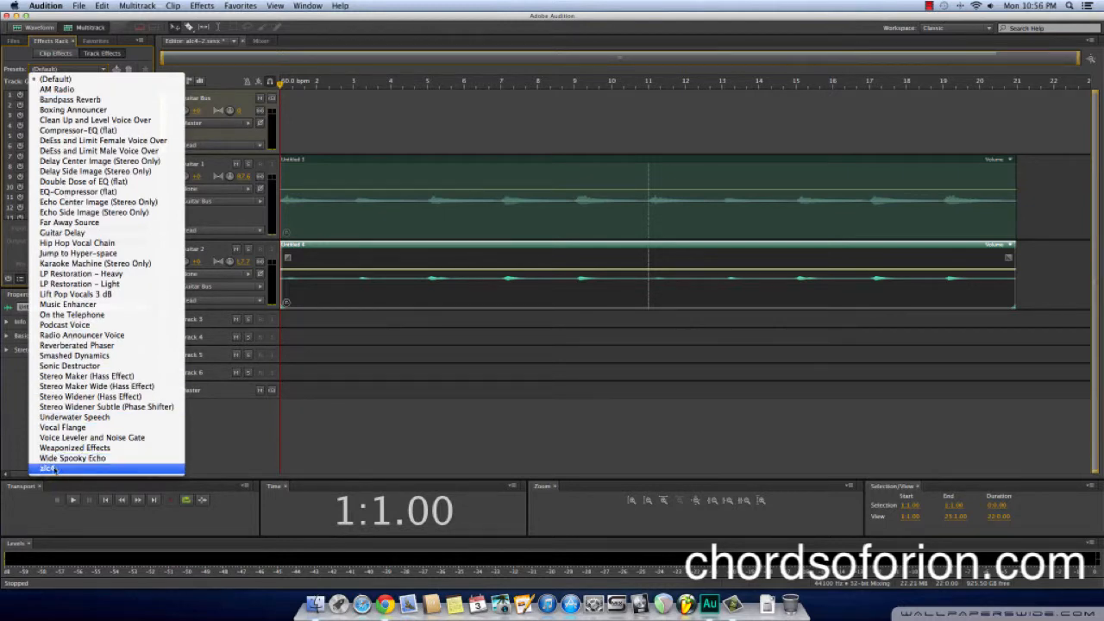
{"action": "left_click", "coordinate": [54, 469]}
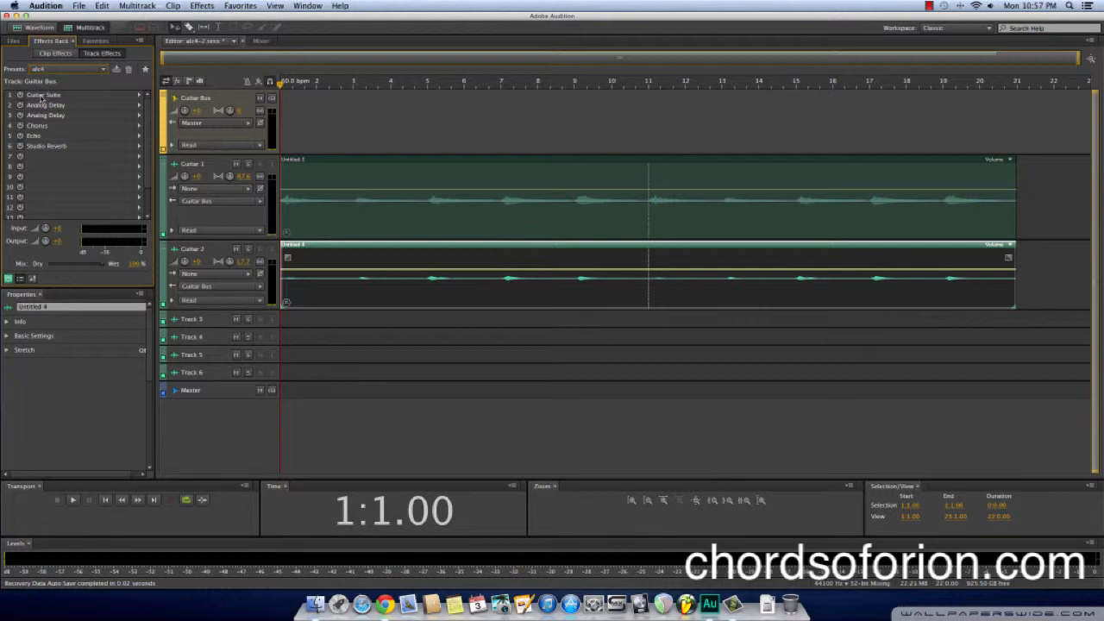
In the Guitar Bus's Guitar Suite effect, set the compressor amount to 41%, bypass the distortion and keep the Clean American Jazz amplifier
{"action": "double_click", "coordinate": [42, 97]}
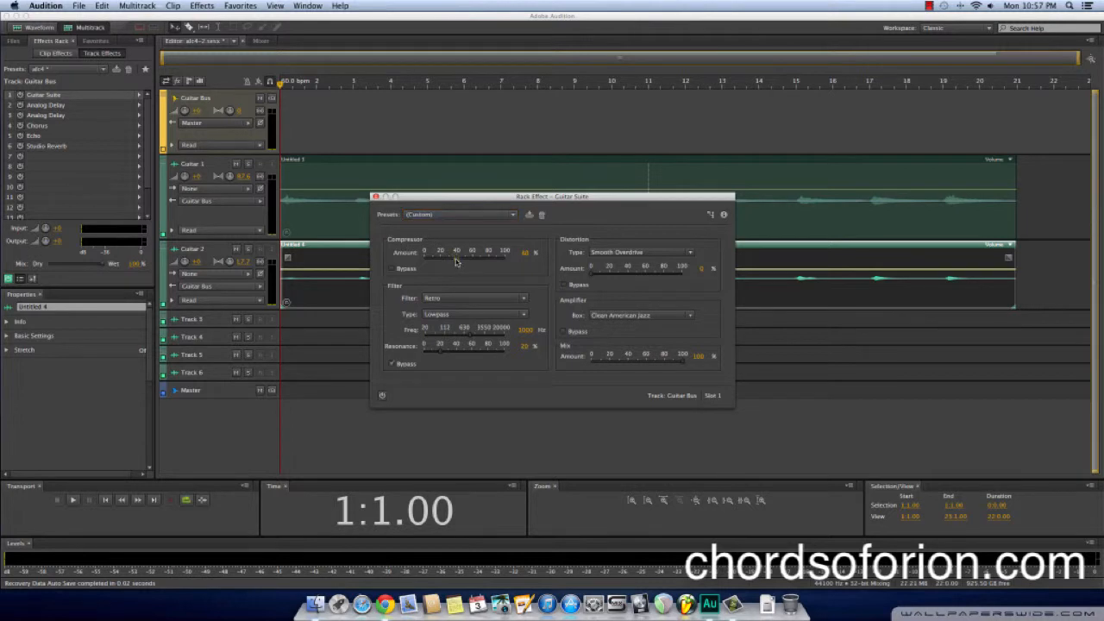
{"action": "left_click_drag", "start_coordinate": [456, 262], "coordinate": [458, 263]}
{"action": "left_click", "coordinate": [565, 286]}
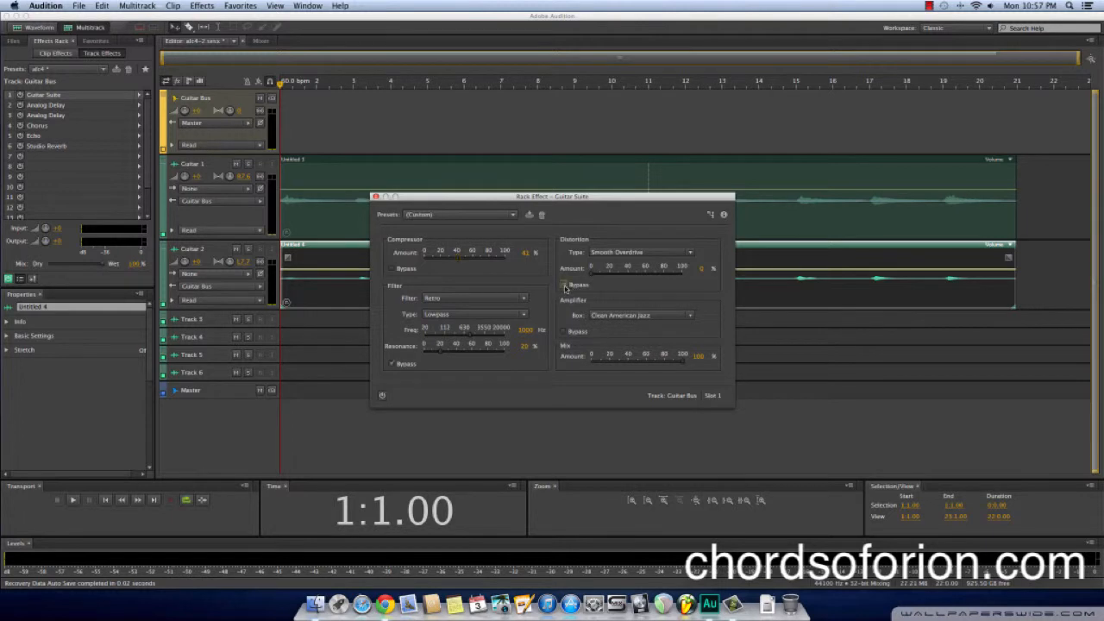
{"action": "left_click", "coordinate": [604, 320]}
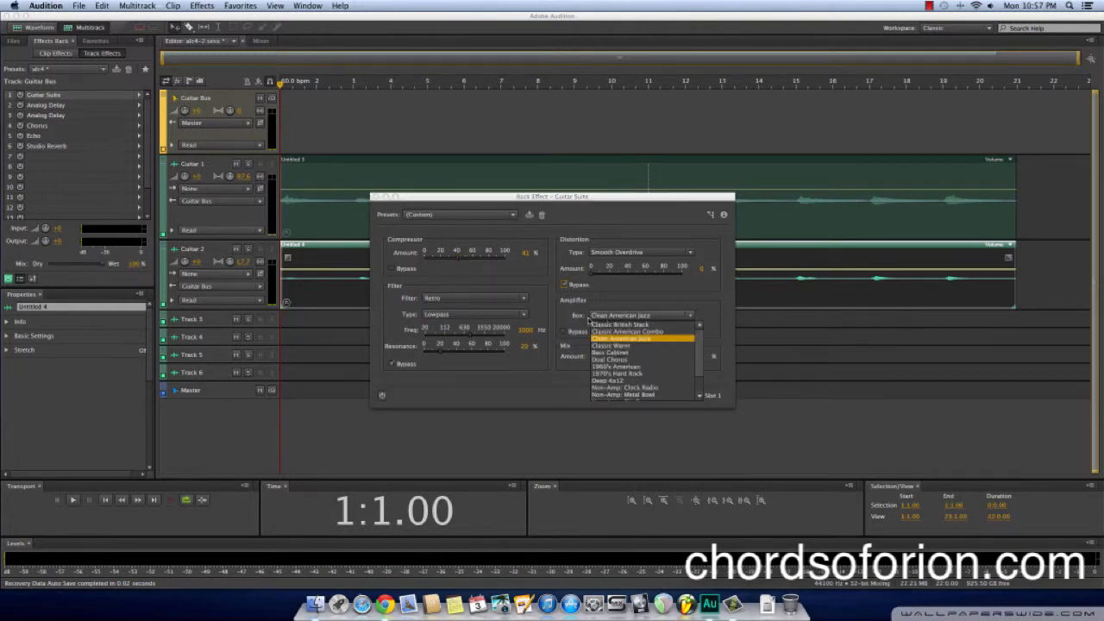
{"action": "left_click", "coordinate": [607, 319]}
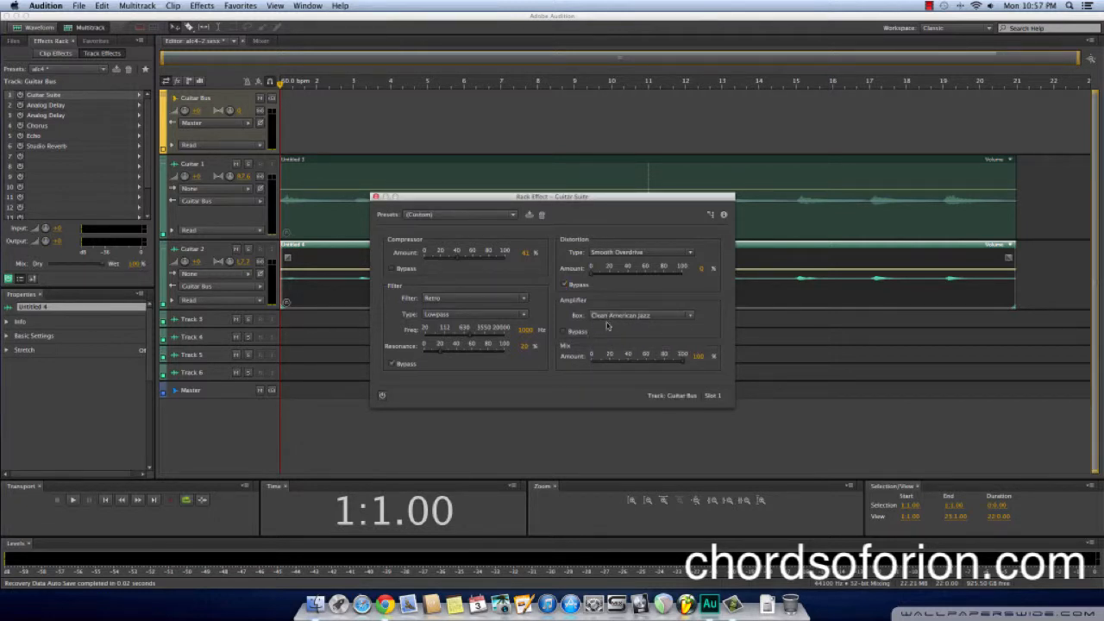
Play the session from bar 9 and power on the Guitar Suite effect during playback
{"action": "left_click_drag", "start_coordinate": [500, 206], "coordinate": [617, 278]}
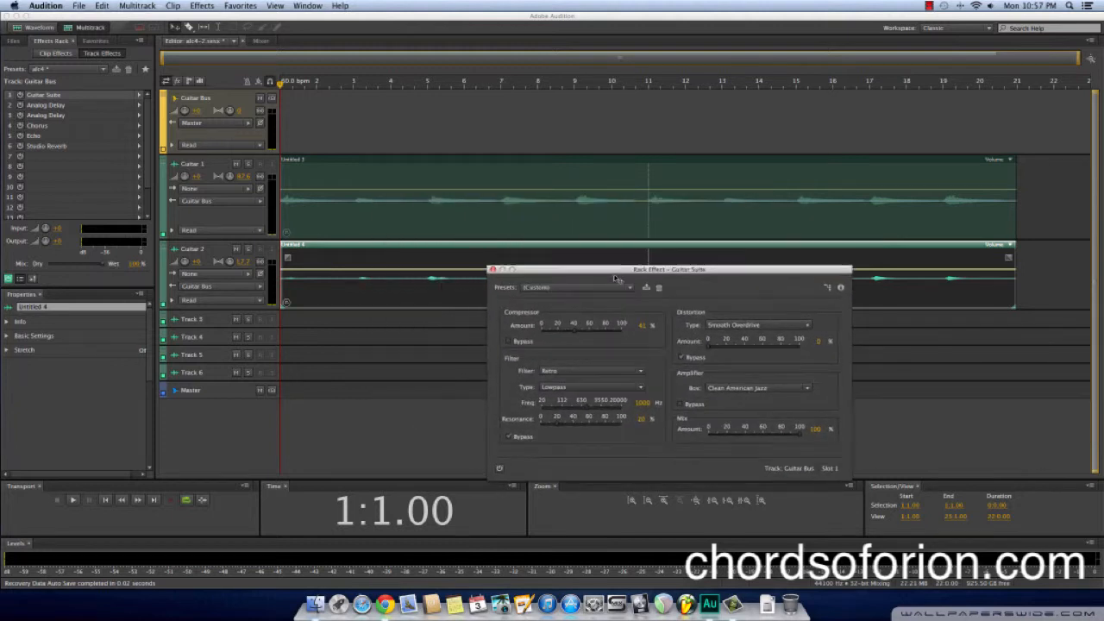
{"action": "left_click", "coordinate": [578, 86]}
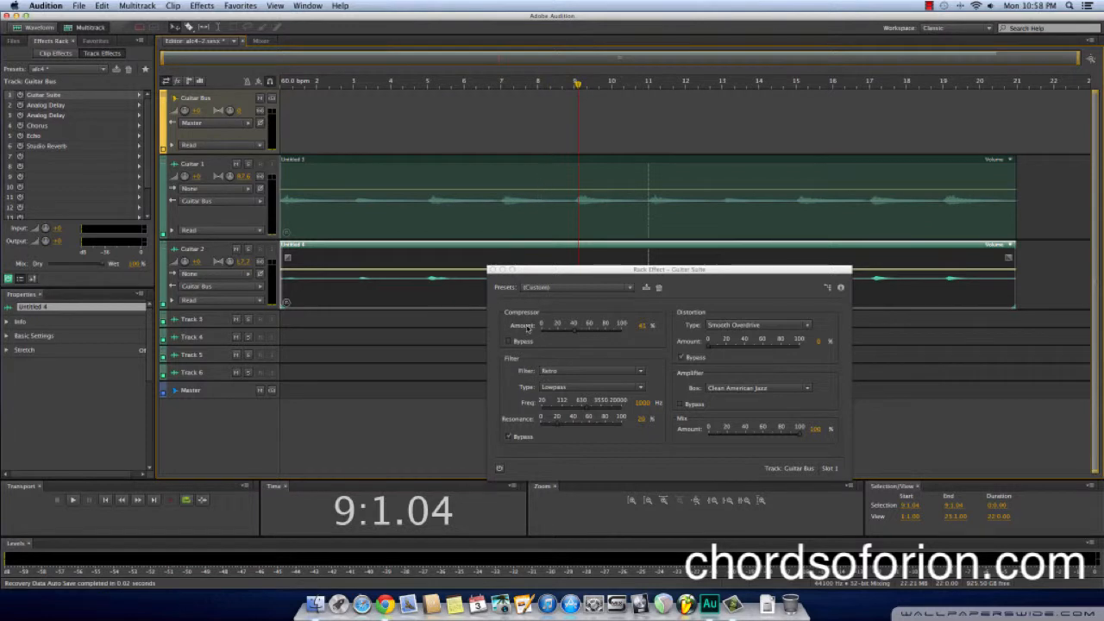
{"action": "key", "text": "space"}
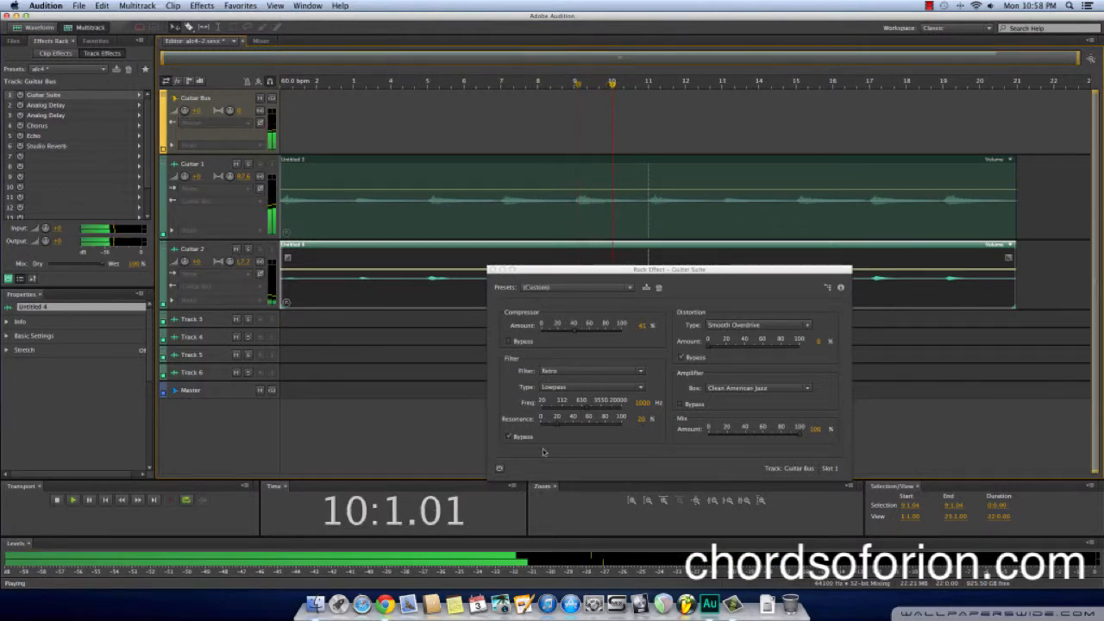
{"action": "left_click", "coordinate": [499, 469]}
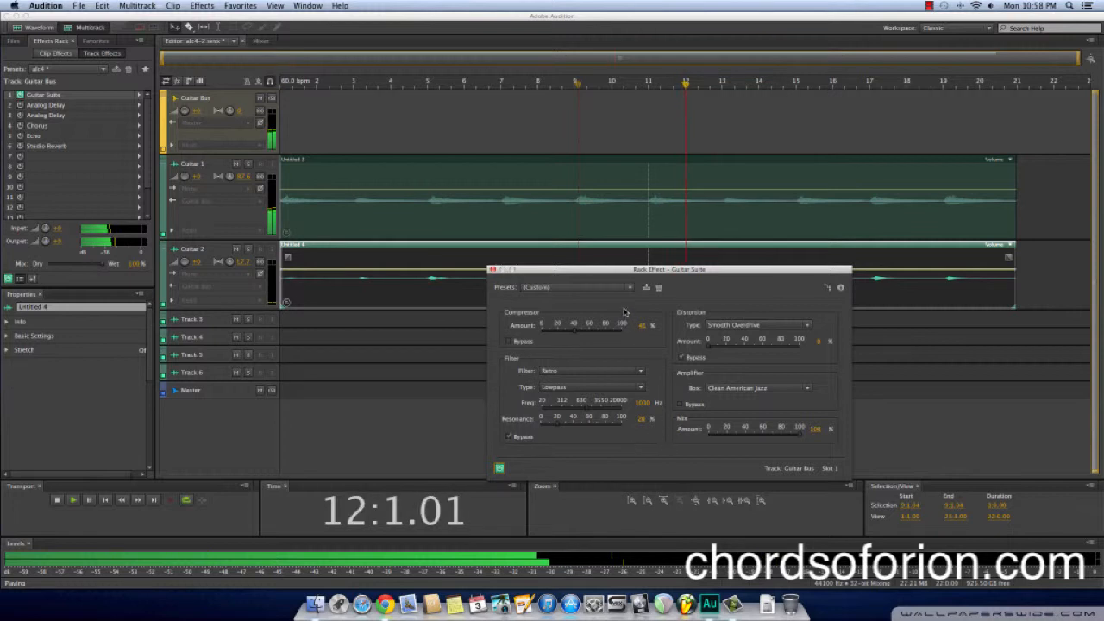
Set the Guitar Suite compressor amount to 44% while listening, then stop playback and return the playhead to the start
{"action": "left_click", "coordinate": [577, 333]}
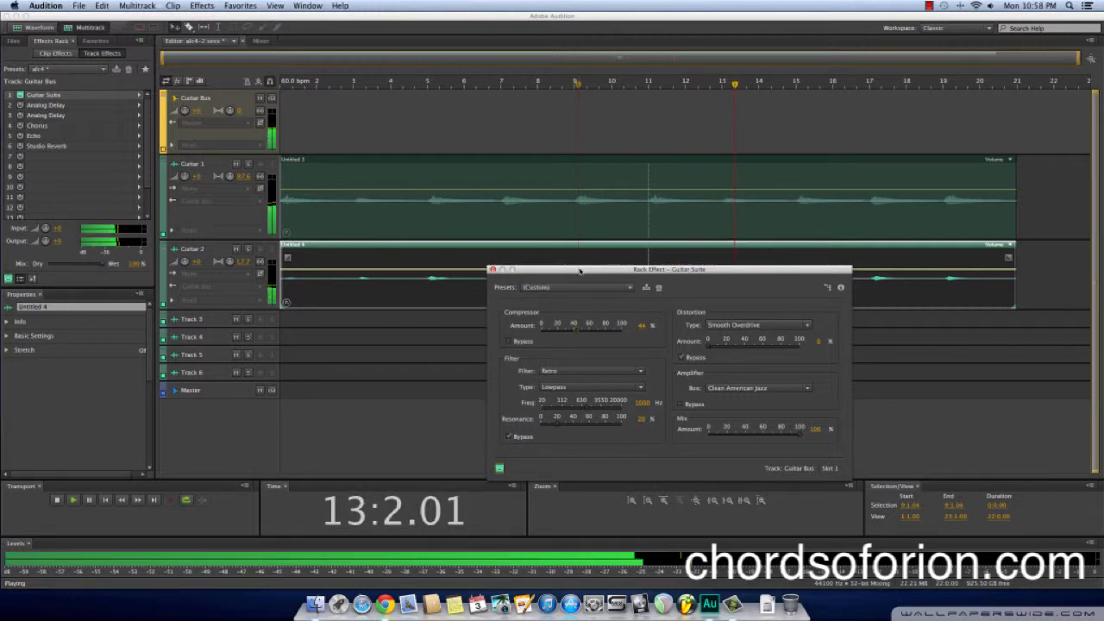
{"action": "left_click_drag", "start_coordinate": [580, 275], "coordinate": [580, 258]}
{"action": "key", "text": "XF86AudioRaiseVolume"}
{"action": "key", "text": "XF86AudioRaiseVolume"}
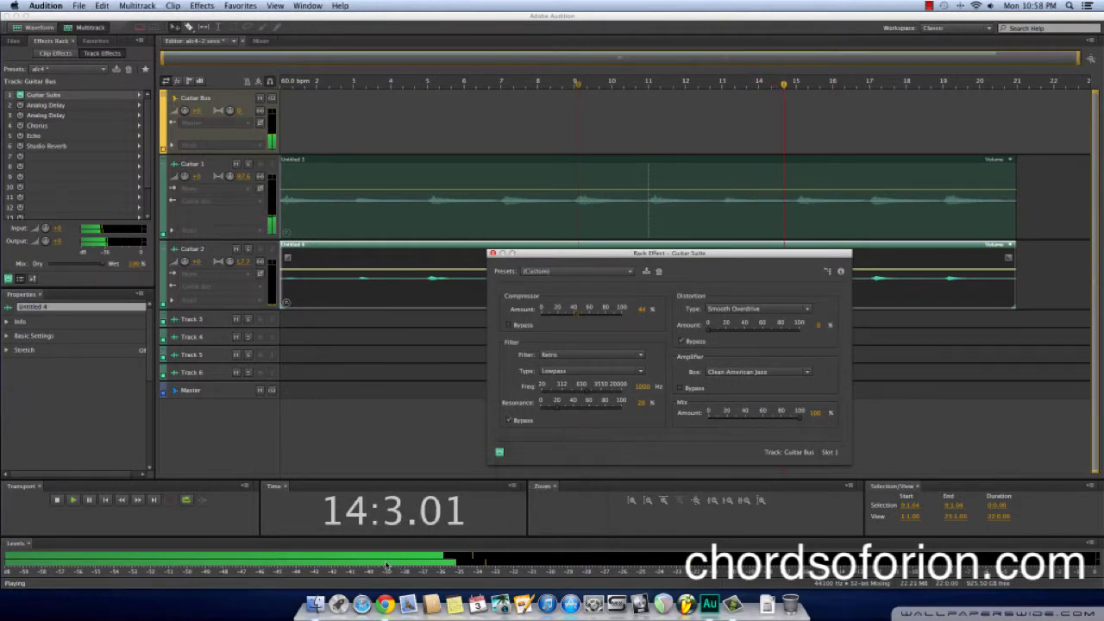
{"action": "key", "text": "space"}
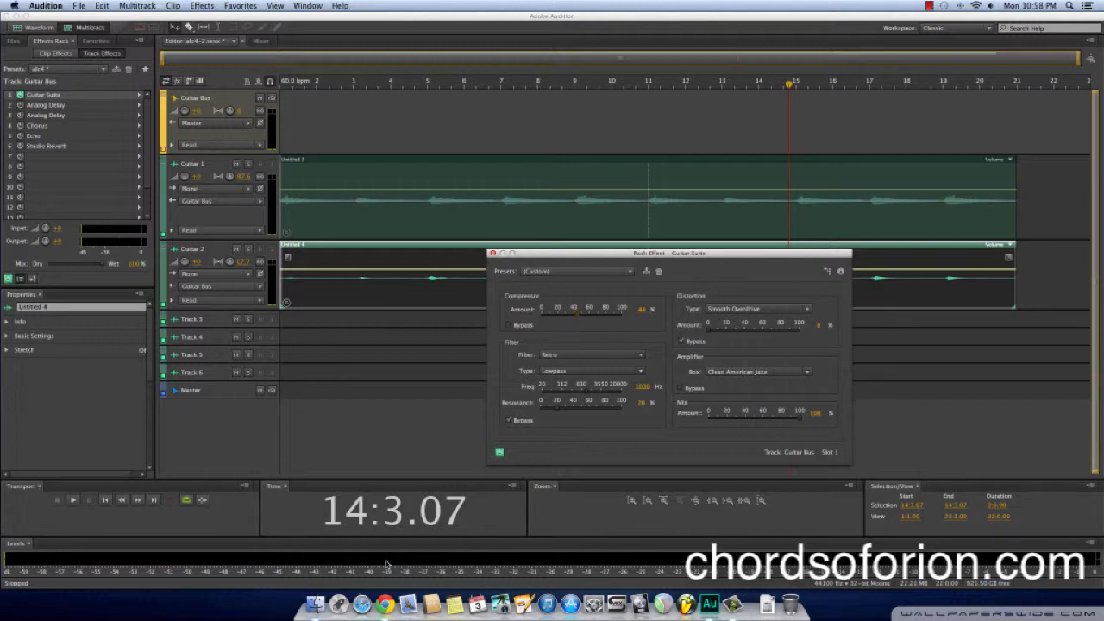
{"action": "left_click", "coordinate": [104, 501]}
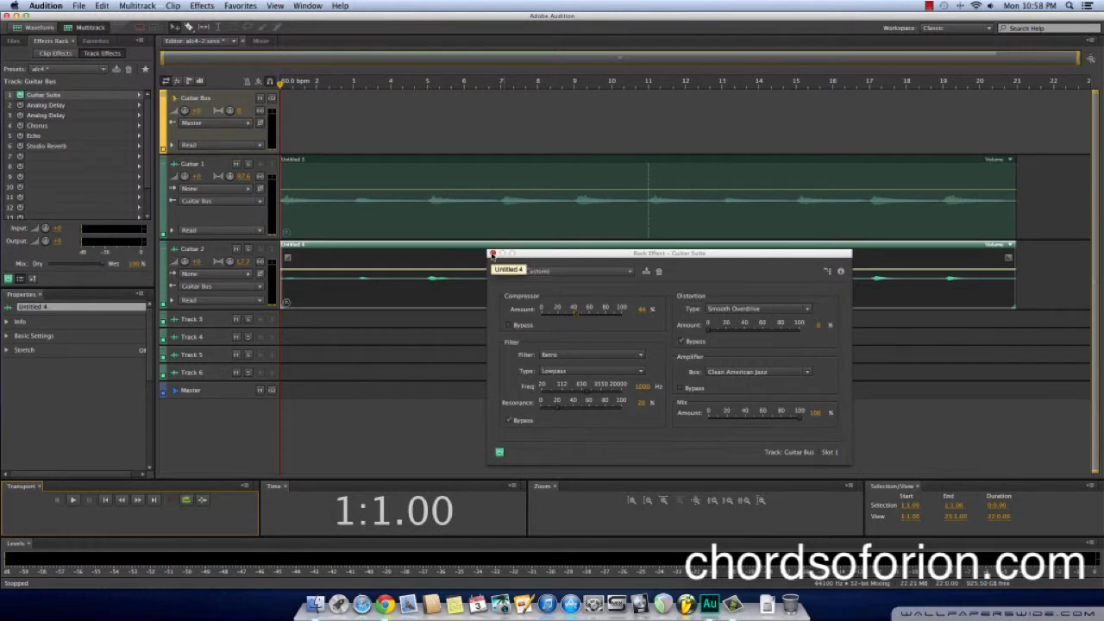
Close the Guitar Suite, then set Trash to 0% in the first Analog Delay, keep its delay at 500 ms and power it on
{"action": "left_click", "coordinate": [492, 255]}
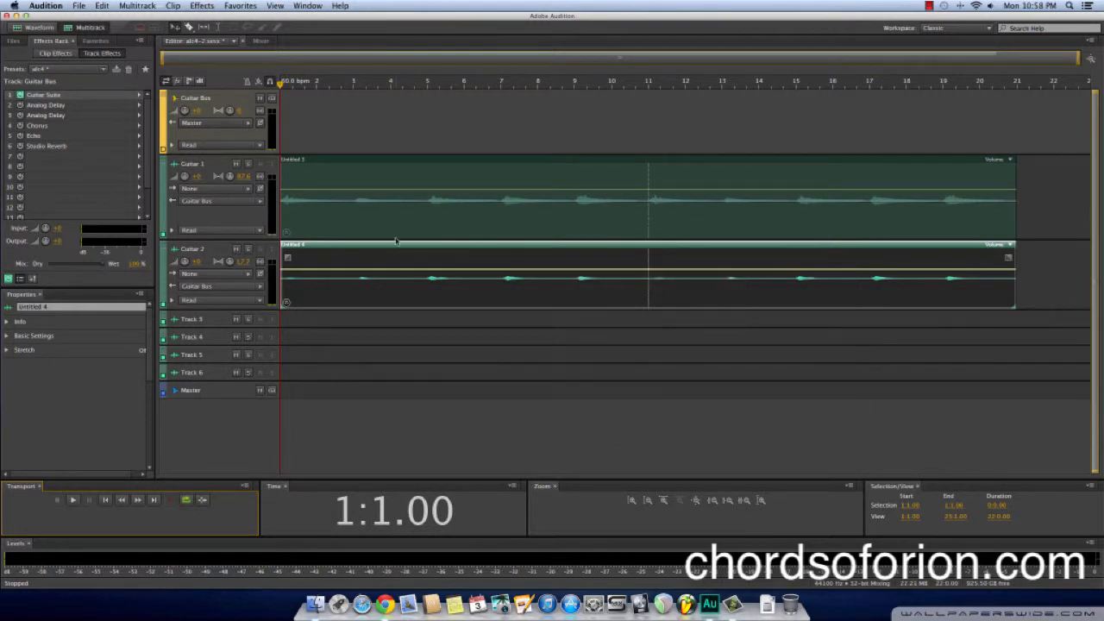
{"action": "double_click", "coordinate": [61, 106]}
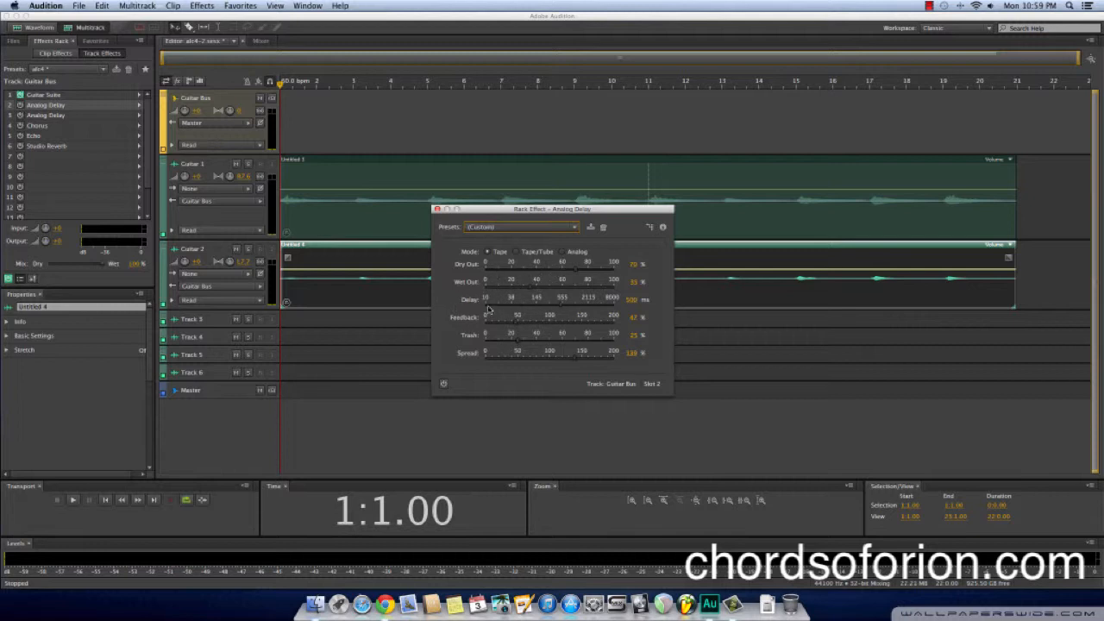
{"action": "left_click", "coordinate": [632, 301]}
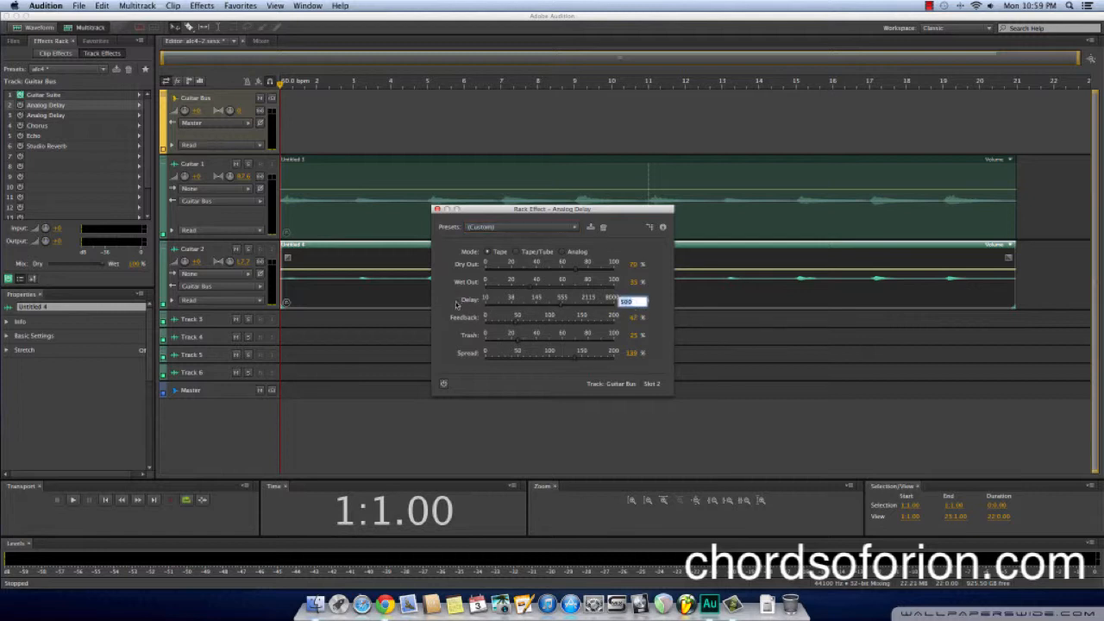
{"action": "key", "text": "Return"}
{"action": "left_click_drag", "start_coordinate": [518, 344], "coordinate": [484, 345]}
{"action": "left_click_drag", "start_coordinate": [537, 212], "coordinate": [779, 285]}
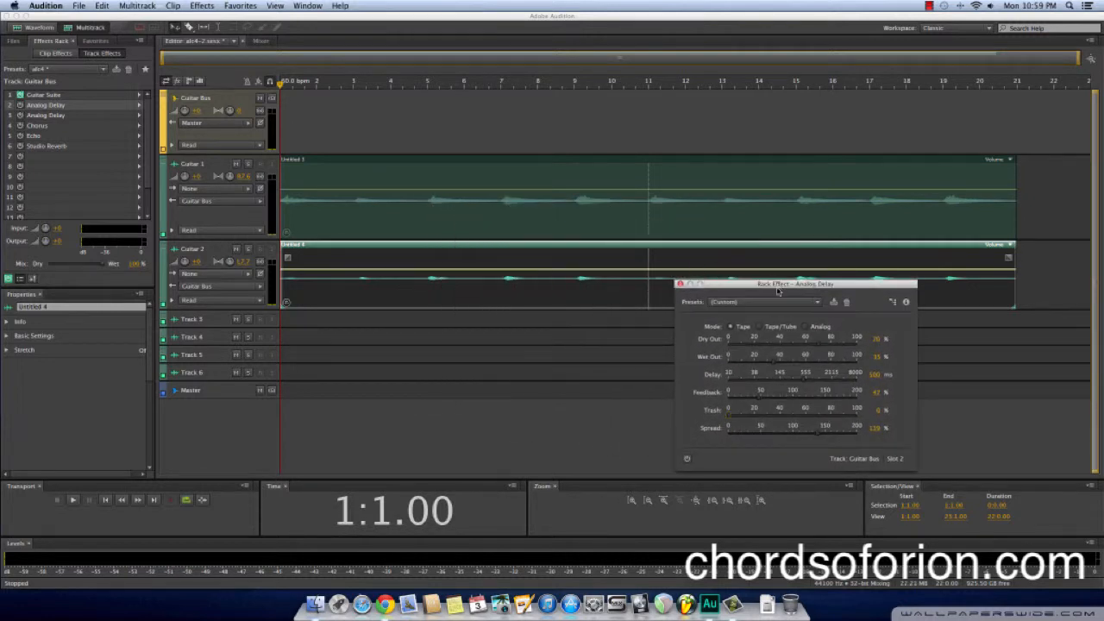
{"action": "left_click", "coordinate": [687, 460]}
Play the session from the start to hear the first Analog Delay, stop in bar 3 and close the effect window
{"action": "key", "text": "space"}
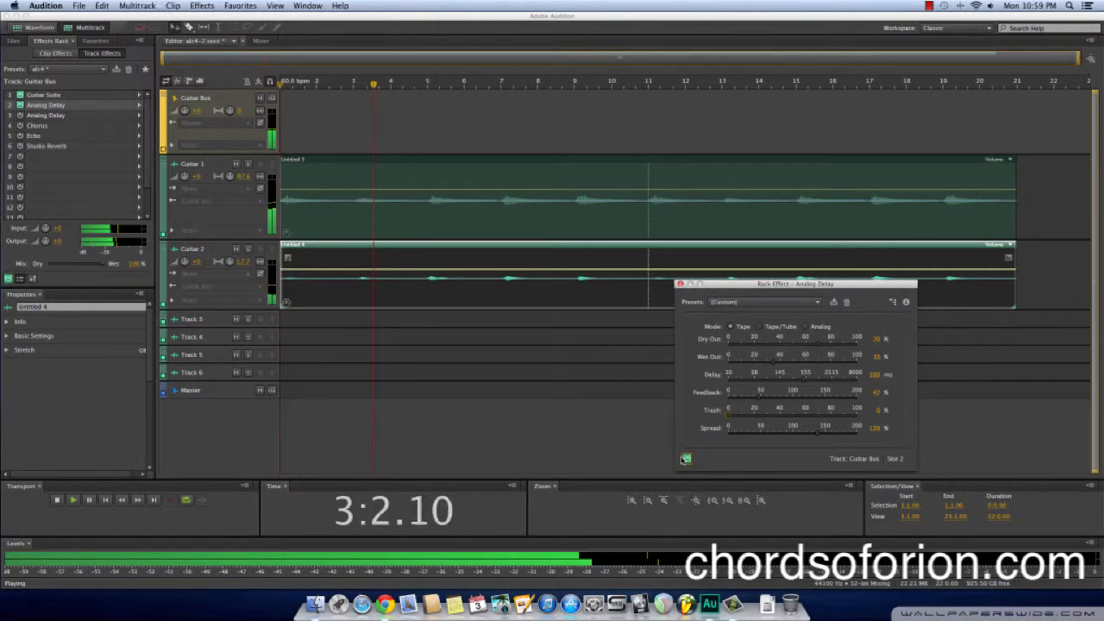
{"action": "key", "text": "space"}
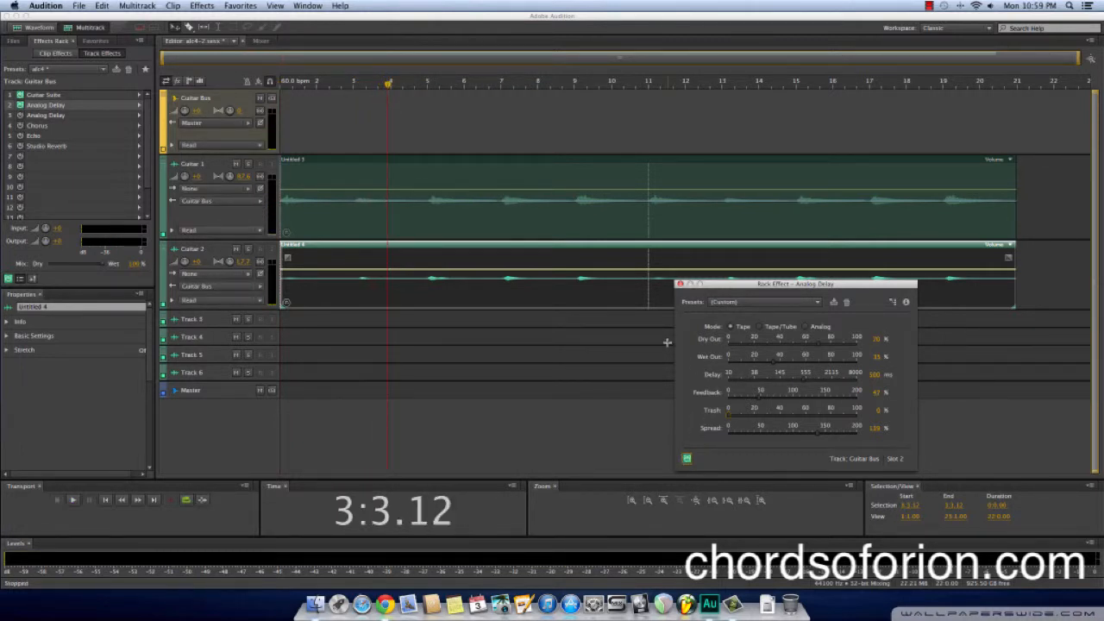
{"action": "left_click_drag", "start_coordinate": [723, 286], "coordinate": [702, 284]}
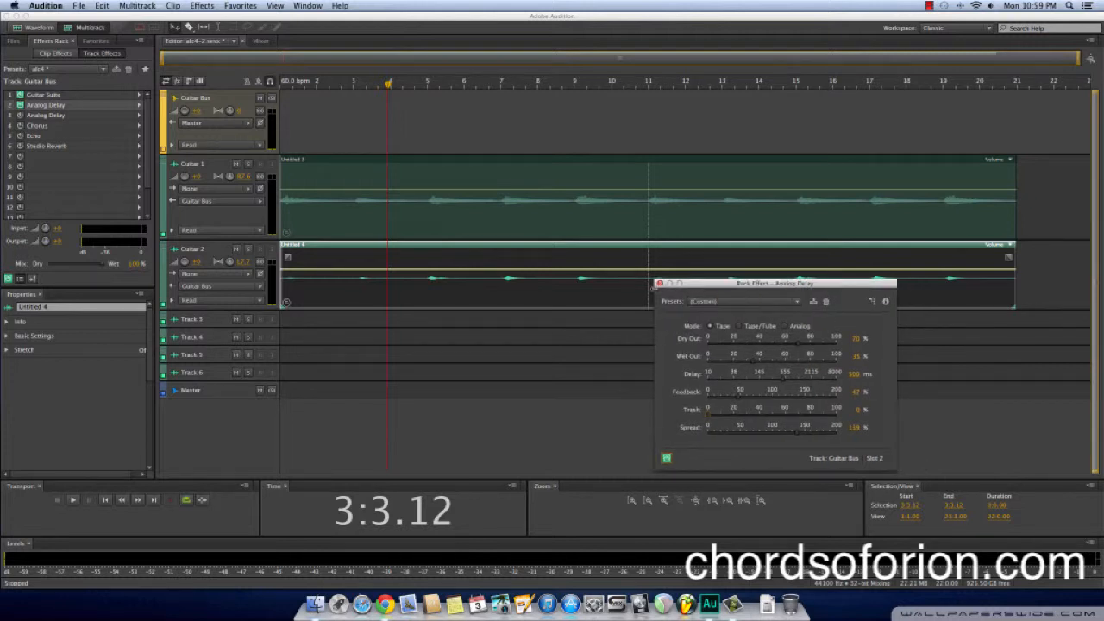
{"action": "left_click", "coordinate": [659, 283]}
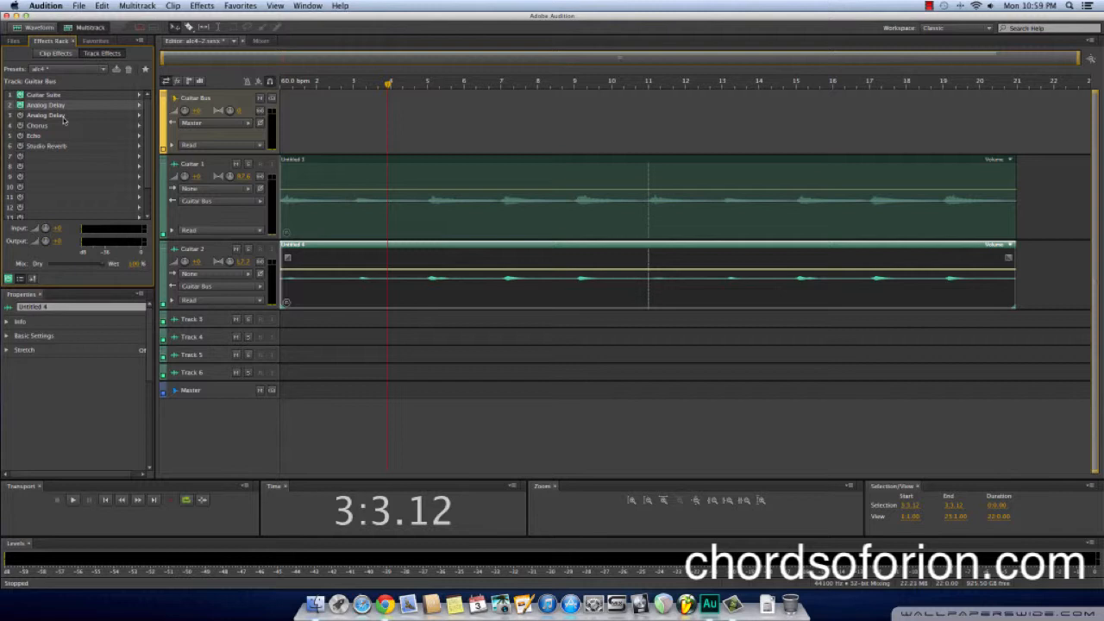
Set Trash to 0% in the second Analog Delay in slot 3 of the Guitar Bus rack and power it on
{"action": "double_click", "coordinate": [63, 117]}
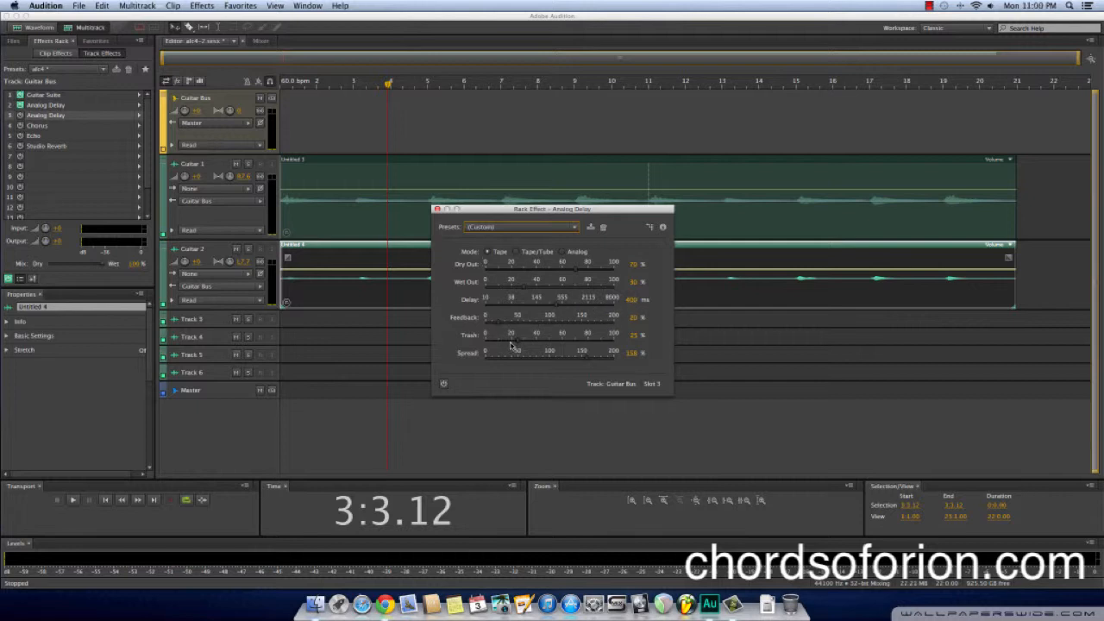
{"action": "left_click_drag", "start_coordinate": [517, 345], "coordinate": [477, 345]}
{"action": "left_click", "coordinate": [444, 385]}
Play the session from bar 3 with both delays, stop in bar 6, close the delay window and return the playhead to the start
{"action": "left_click_drag", "start_coordinate": [387, 83], "coordinate": [353, 86]}
{"action": "key", "text": "space"}
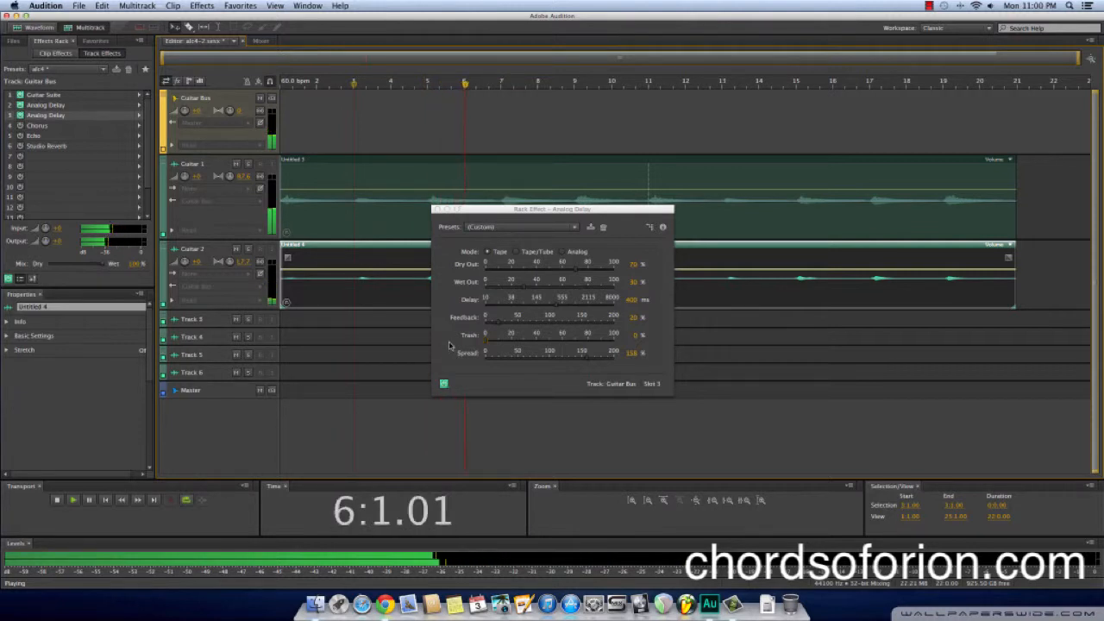
{"action": "key", "text": "space"}
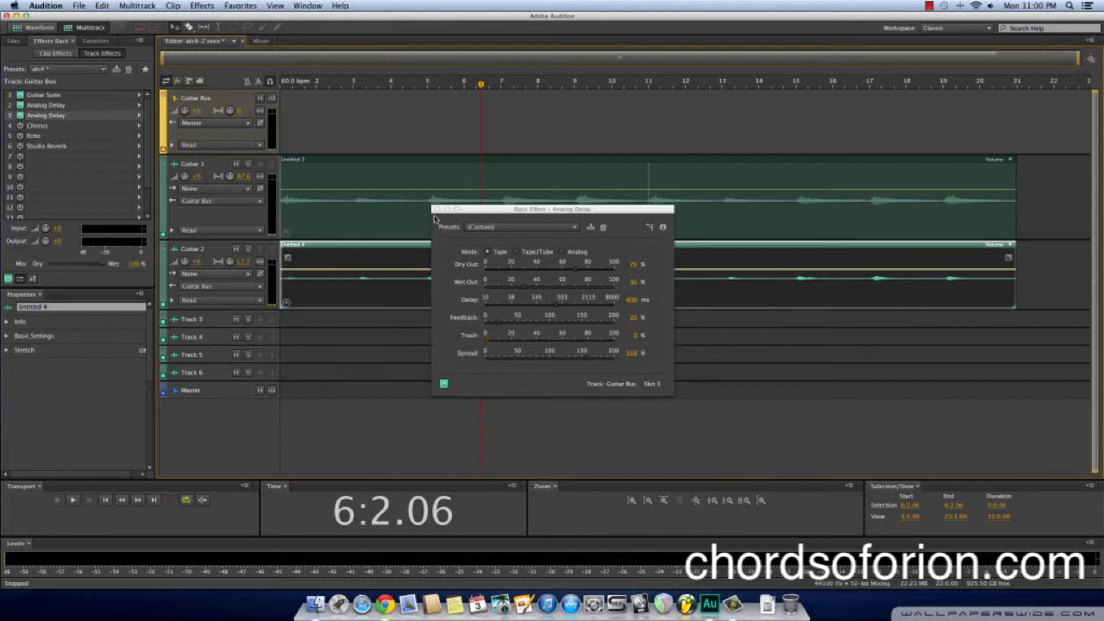
{"action": "left_click", "coordinate": [436, 210]}
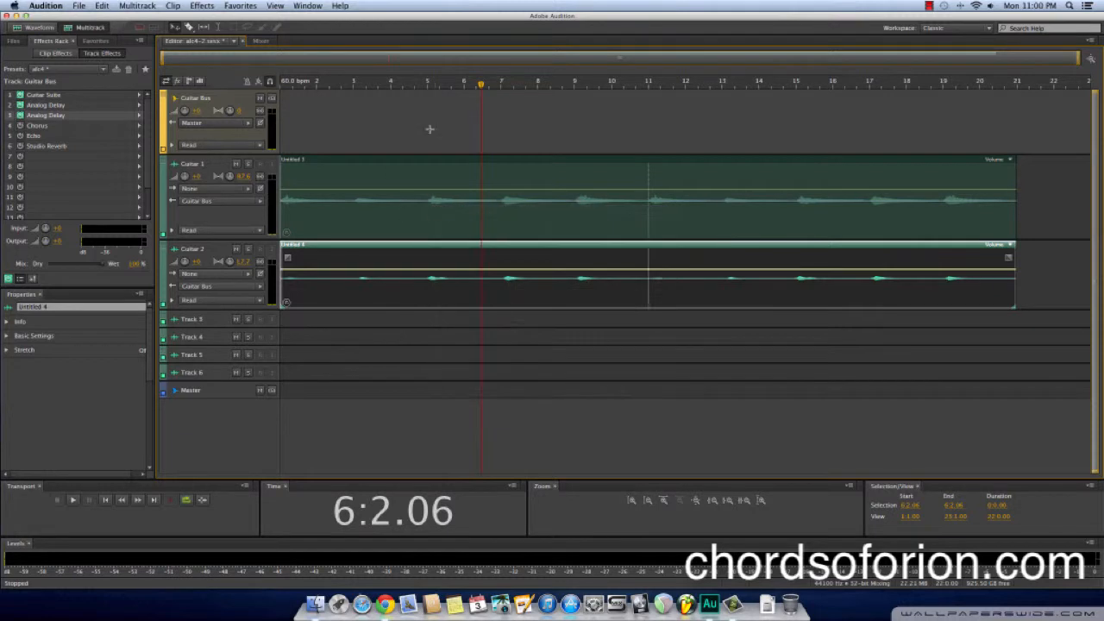
{"action": "left_click_drag", "start_coordinate": [482, 86], "coordinate": [276, 84]}
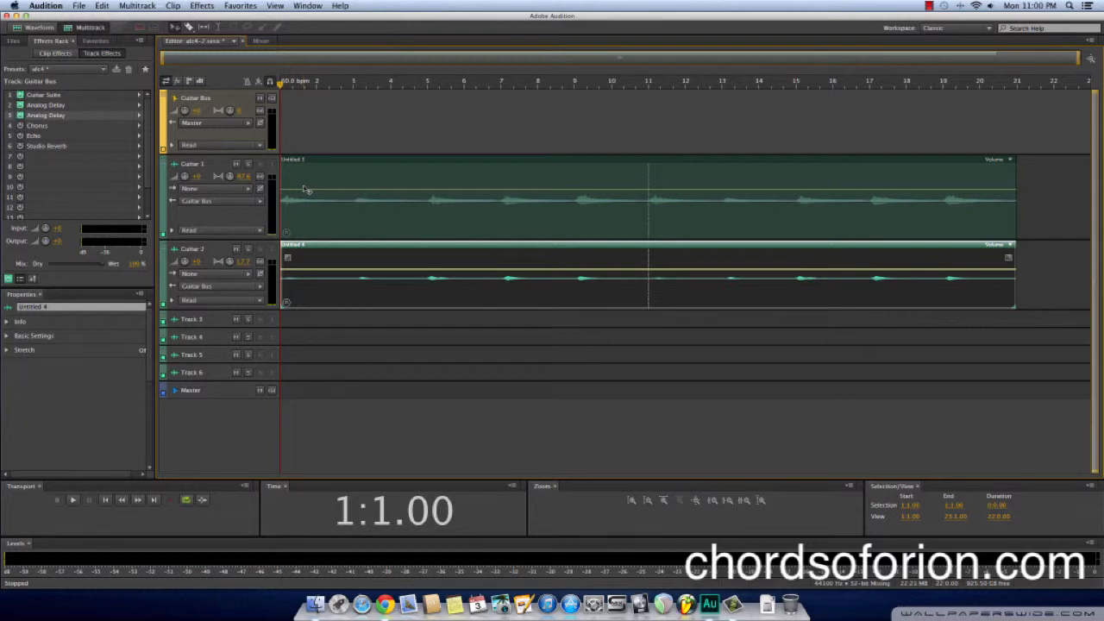
Open the Guitar Bus's Chorus effect, keep its stereo field at 100% and power it on
{"action": "double_click", "coordinate": [51, 127]}
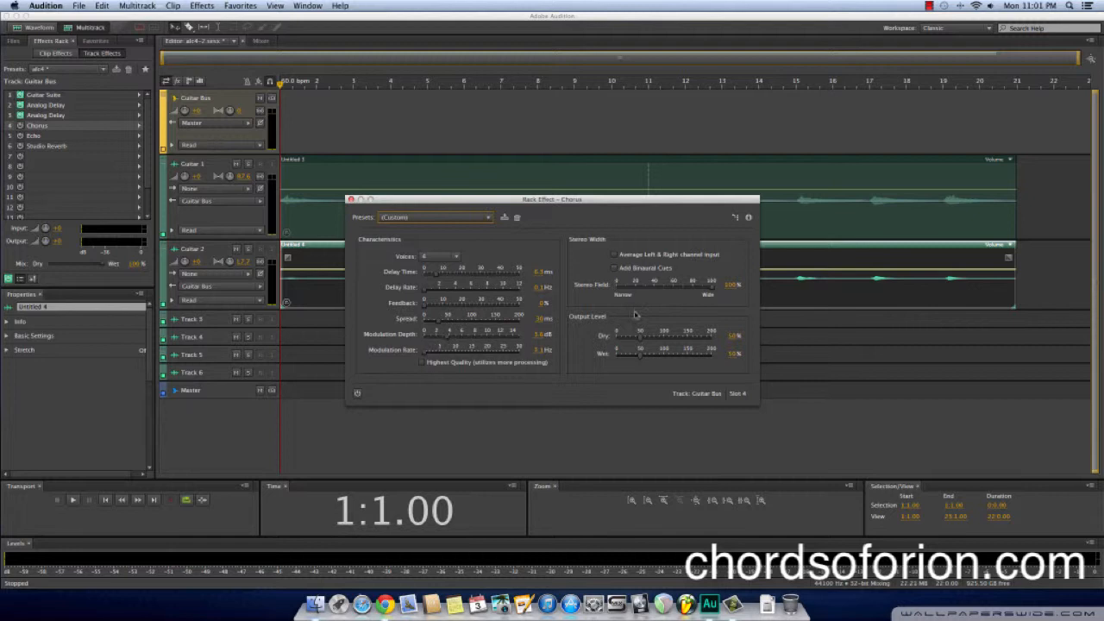
{"action": "mouse_move", "coordinate": [713, 289]}
{"action": "left_mouse_down"}
{"action": "mouse_move", "coordinate": [654, 291]}
{"action": "mouse_move", "coordinate": [719, 291]}
{"action": "left_mouse_up"}
{"action": "left_click_drag", "start_coordinate": [602, 201], "coordinate": [715, 234]}
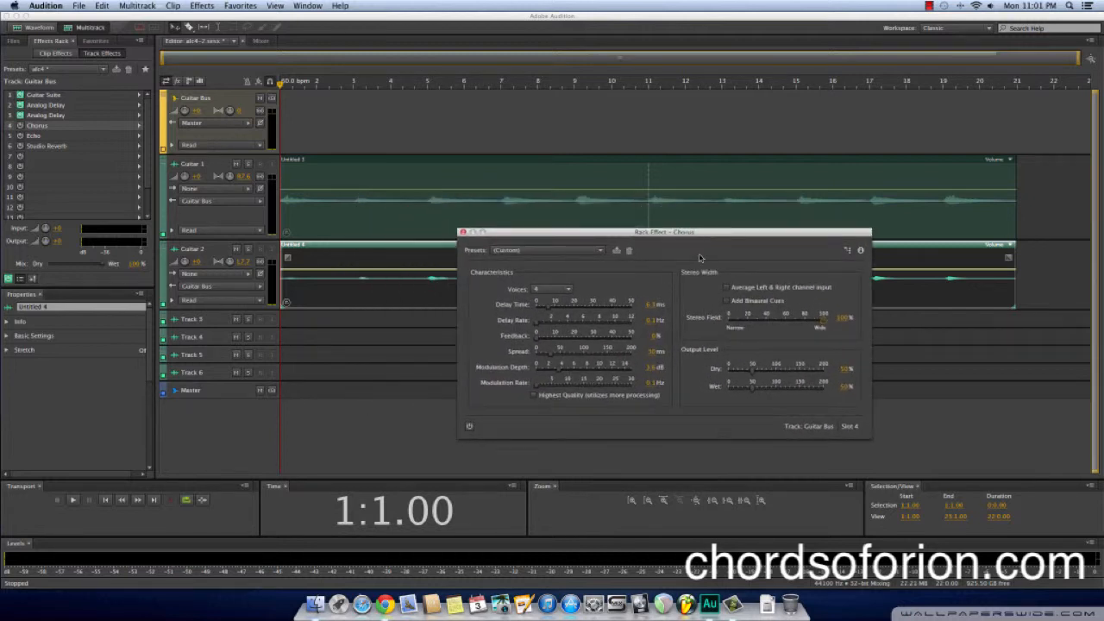
{"action": "left_click", "coordinate": [470, 427]}
Play the session from the start with the Chorus on, raise the system volume, stop in bar 4 and close the Chorus window
{"action": "key", "text": "space"}
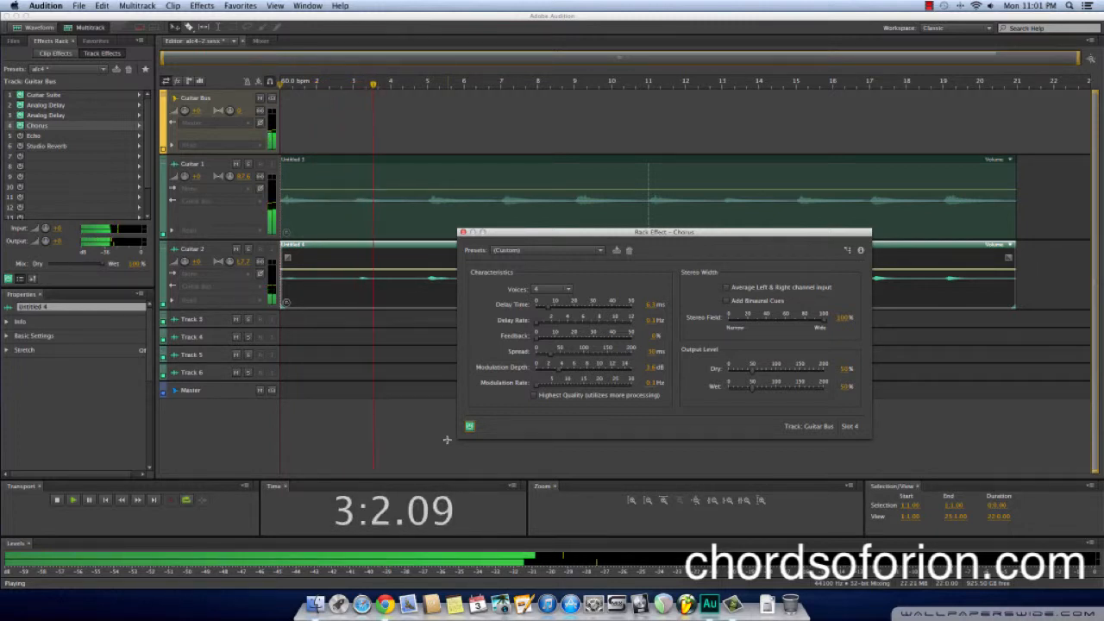
{"action": "key", "text": "XF86AudioRaiseVolume"}
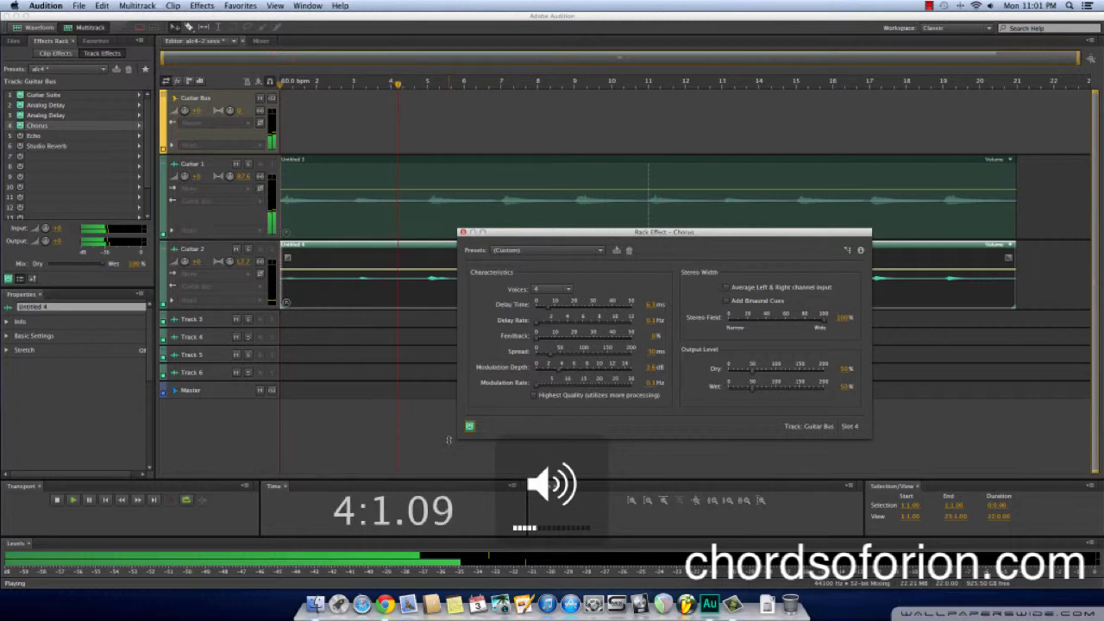
{"action": "key", "text": "space"}
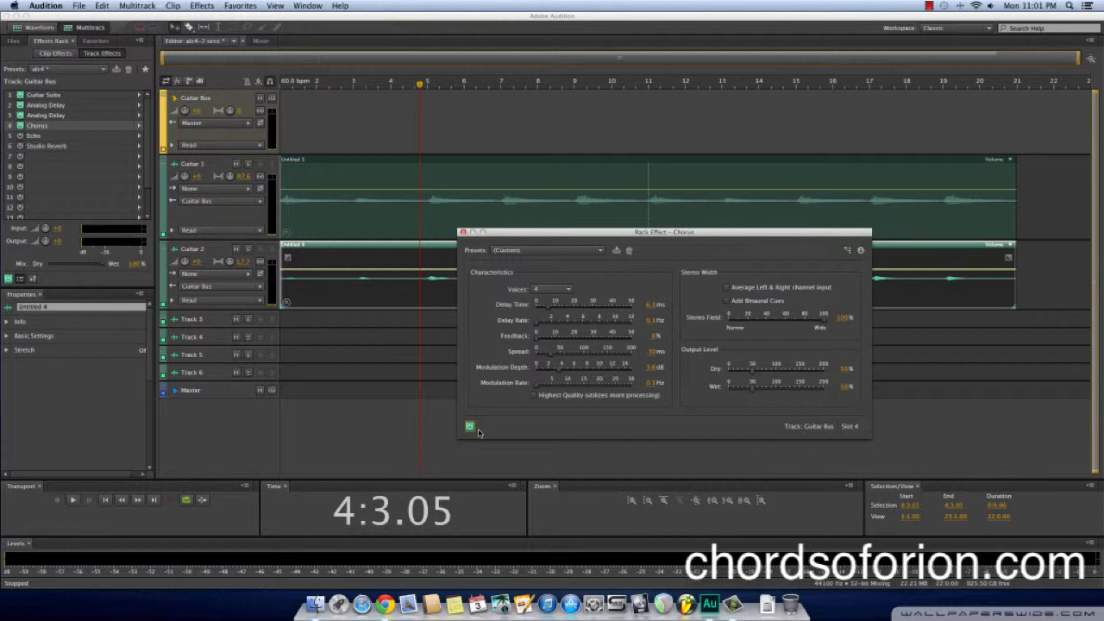
{"action": "left_click", "coordinate": [463, 234]}
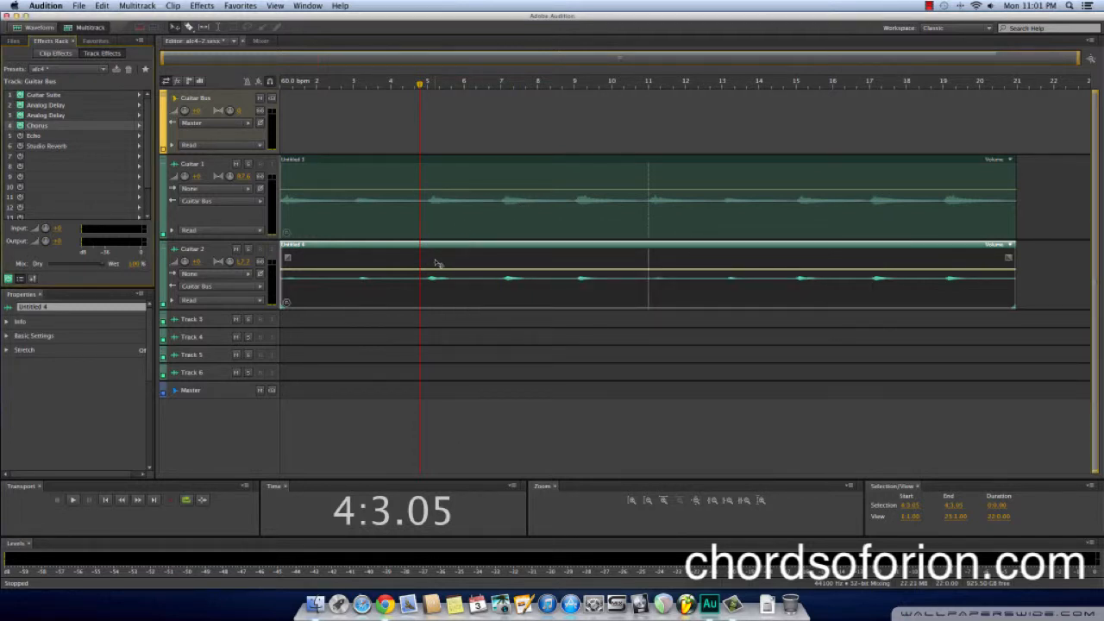
In the Echo effect, set feedback to 60.55% left and 57.1% right, and echo level to 58.84% left and 61.92% right
{"action": "double_click", "coordinate": [60, 137]}
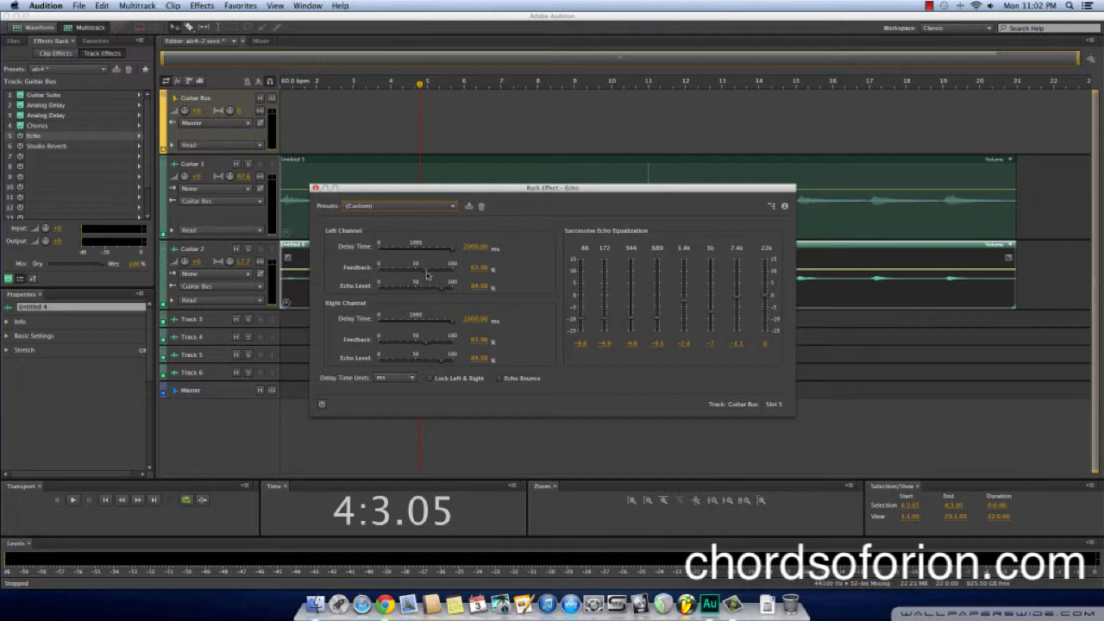
{"action": "left_click_drag", "start_coordinate": [427, 274], "coordinate": [418, 275]}
{"action": "left_click_drag", "start_coordinate": [421, 345], "coordinate": [415, 344]}
{"action": "left_click_drag", "start_coordinate": [441, 293], "coordinate": [423, 294]}
{"action": "left_click_drag", "start_coordinate": [444, 365], "coordinate": [423, 366]}
{"action": "left_click_drag", "start_coordinate": [416, 272], "coordinate": [423, 274]}
{"action": "left_click_drag", "start_coordinate": [416, 345], "coordinate": [420, 346]}
Set the Echo equalization to about -6.75 at 172 and 344, -5.58 at 689 and -3.24 at 3k, and power on the effect
{"action": "left_click_drag", "start_coordinate": [607, 320], "coordinate": [711, 307]}
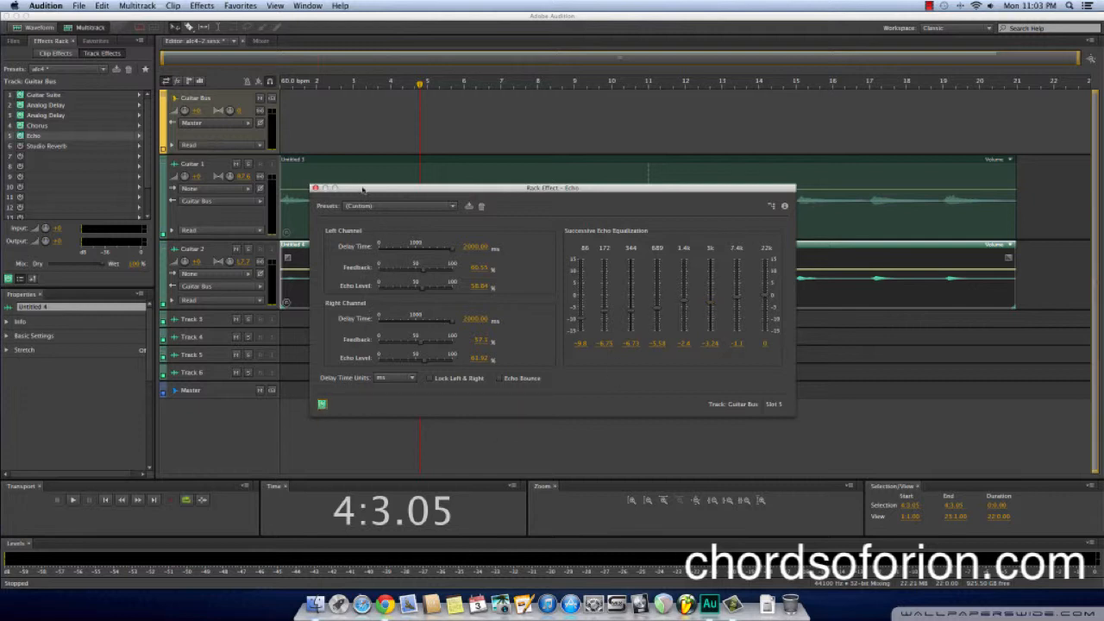
{"action": "left_click_drag", "start_coordinate": [364, 190], "coordinate": [459, 238]}
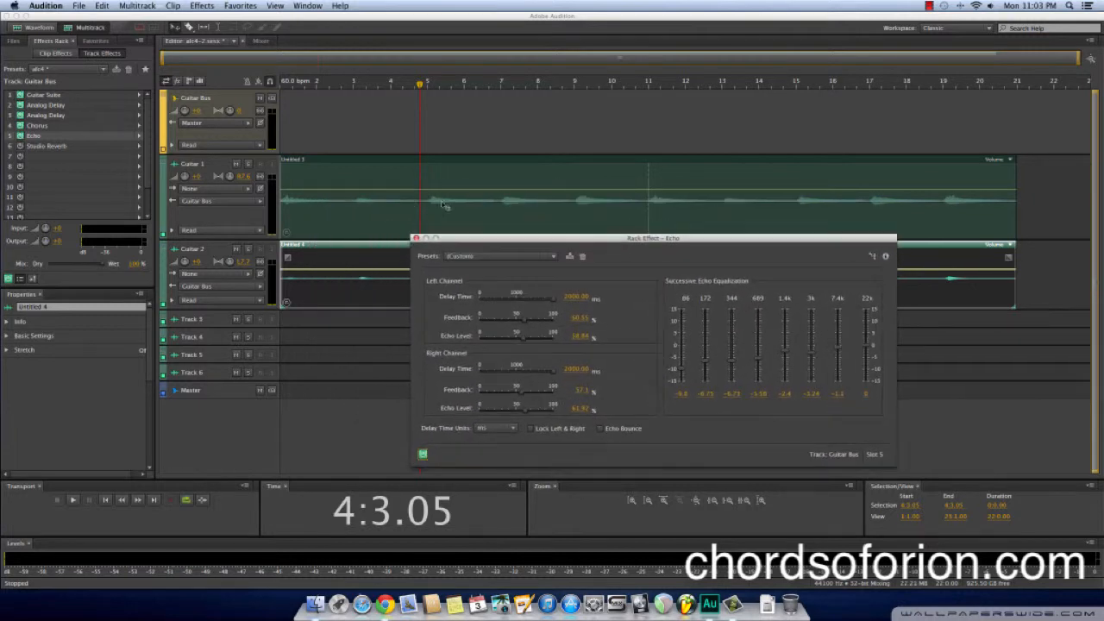
Play the session from just before bar 3 to hear the Echo, stop in bar 7 and return the playhead to the start
{"action": "left_click", "coordinate": [420, 86]}
{"action": "left_click_drag", "start_coordinate": [420, 87], "coordinate": [353, 86]}
{"action": "key", "text": "space"}
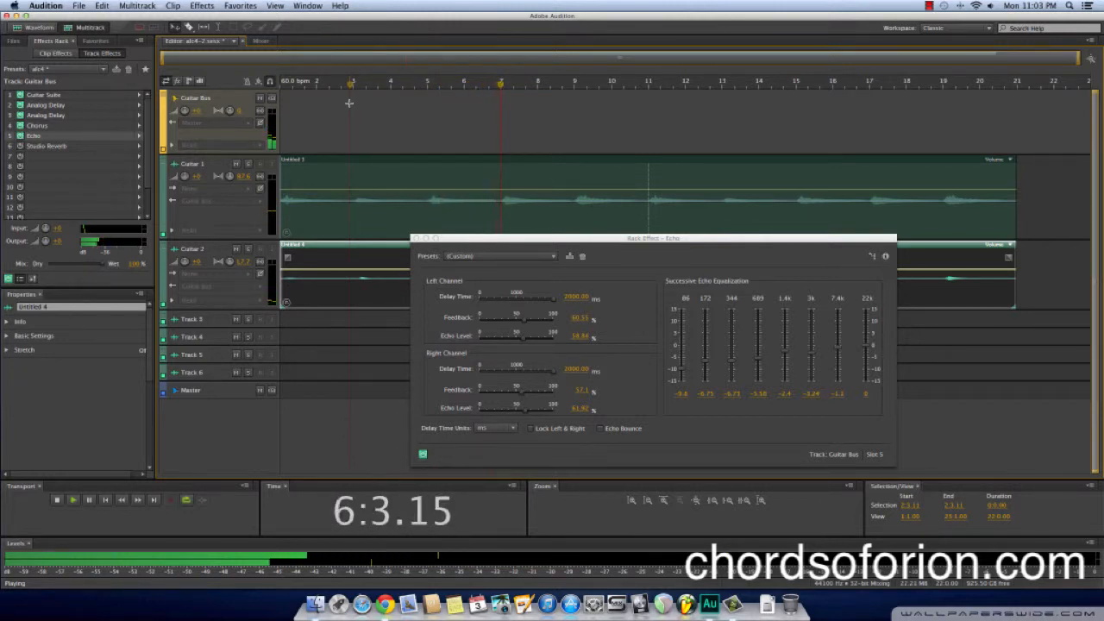
{"action": "key", "text": "space"}
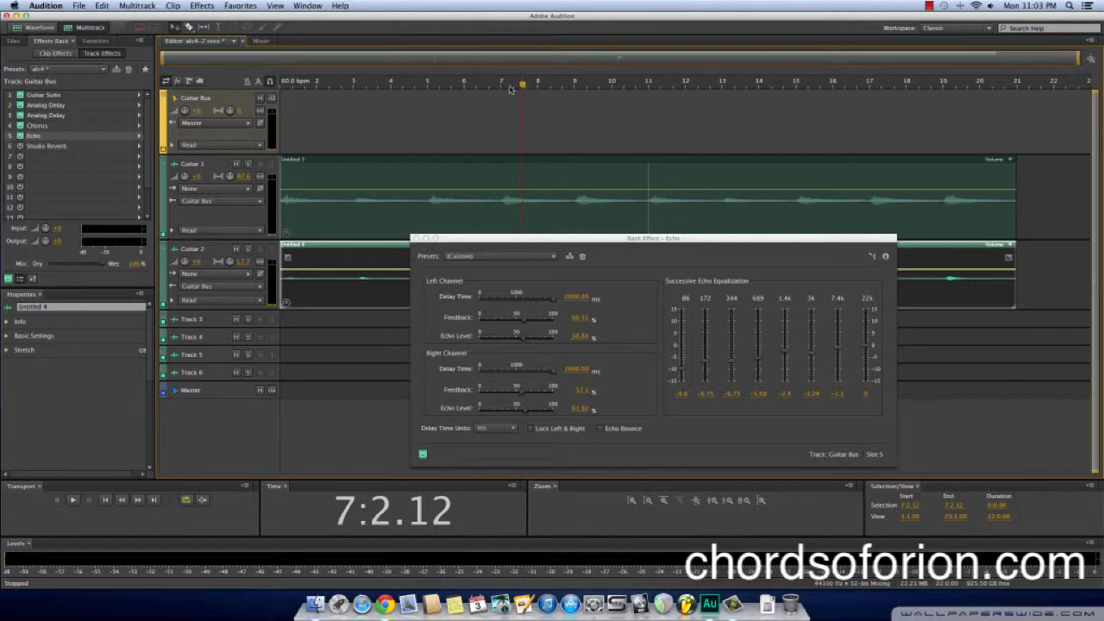
{"action": "left_click_drag", "start_coordinate": [522, 87], "coordinate": [280, 87]}
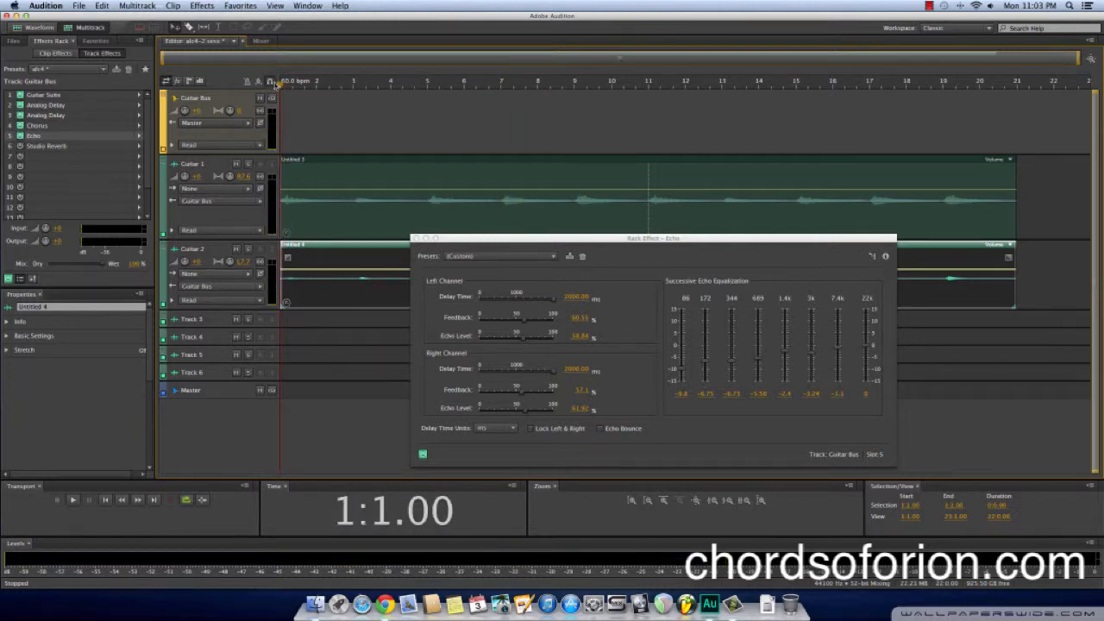
Set the Studio Reverb's room size to 77.5, early reflections to 42%, width to 35.8 and low frequency cut to 323 Hz, and power it on
{"action": "double_click", "coordinate": [51, 147]}
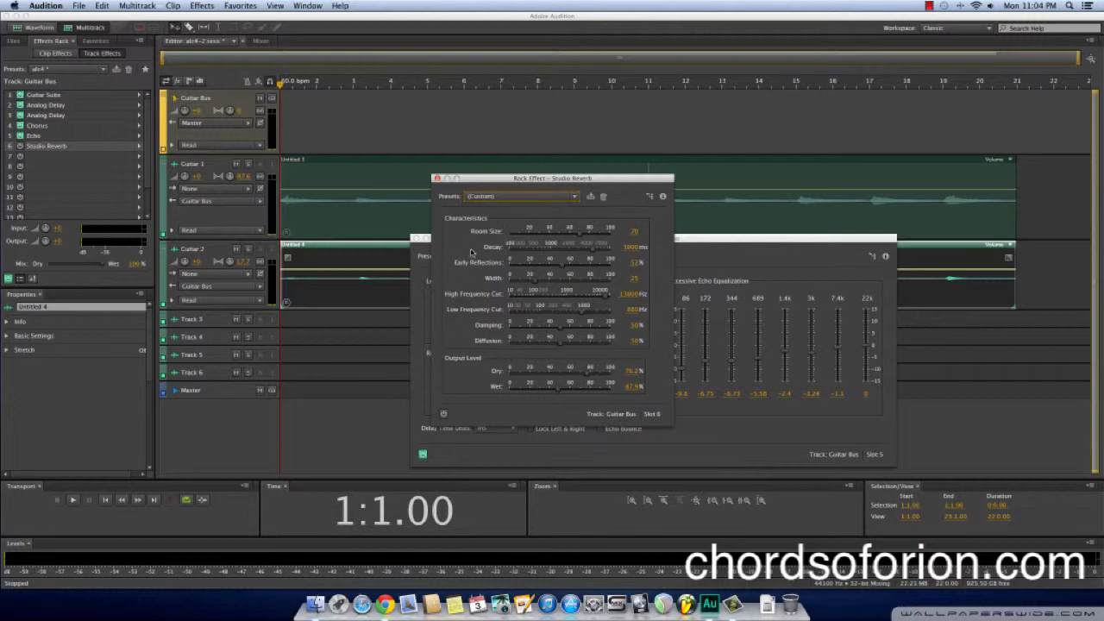
{"action": "left_click_drag", "start_coordinate": [510, 233], "coordinate": [590, 236]}
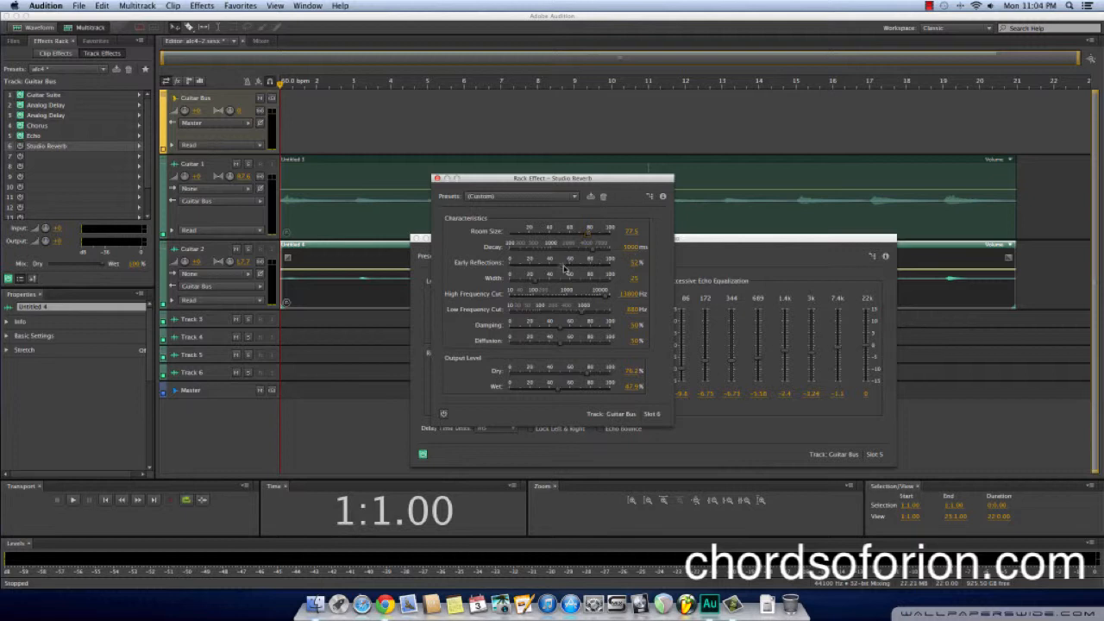
{"action": "left_click_drag", "start_coordinate": [565, 270], "coordinate": [546, 286]}
{"action": "left_click_drag", "start_coordinate": [582, 316], "coordinate": [562, 316]}
{"action": "left_click", "coordinate": [443, 415]}
Play the session from the start through the complete effects rack, stop in bar 6 and resume playback from there
{"action": "key", "text": "space"}
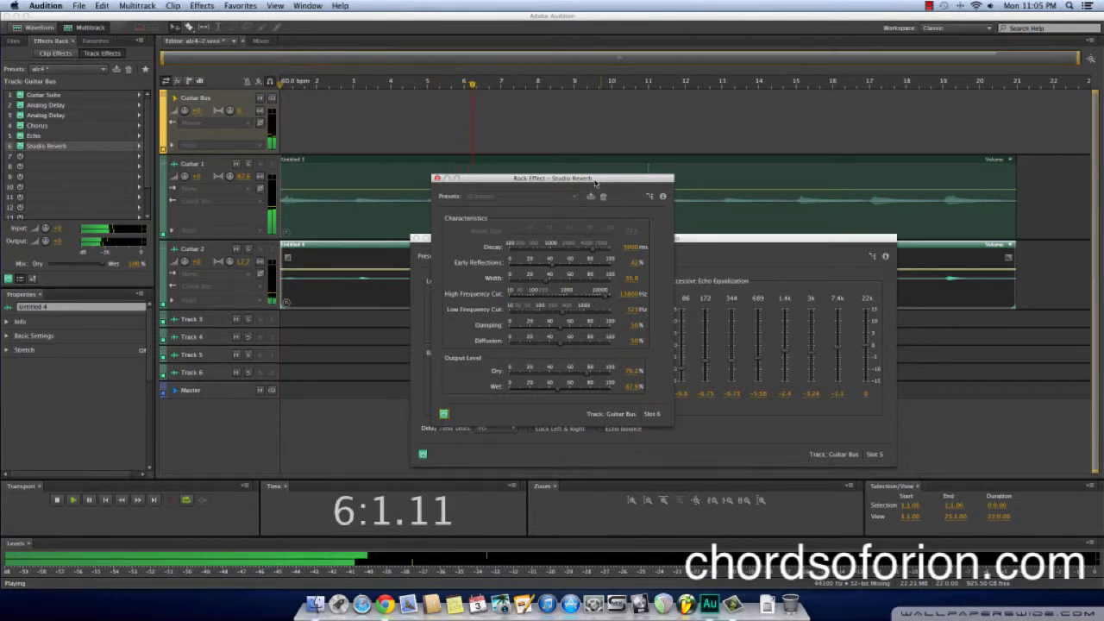
{"action": "key", "text": "space"}
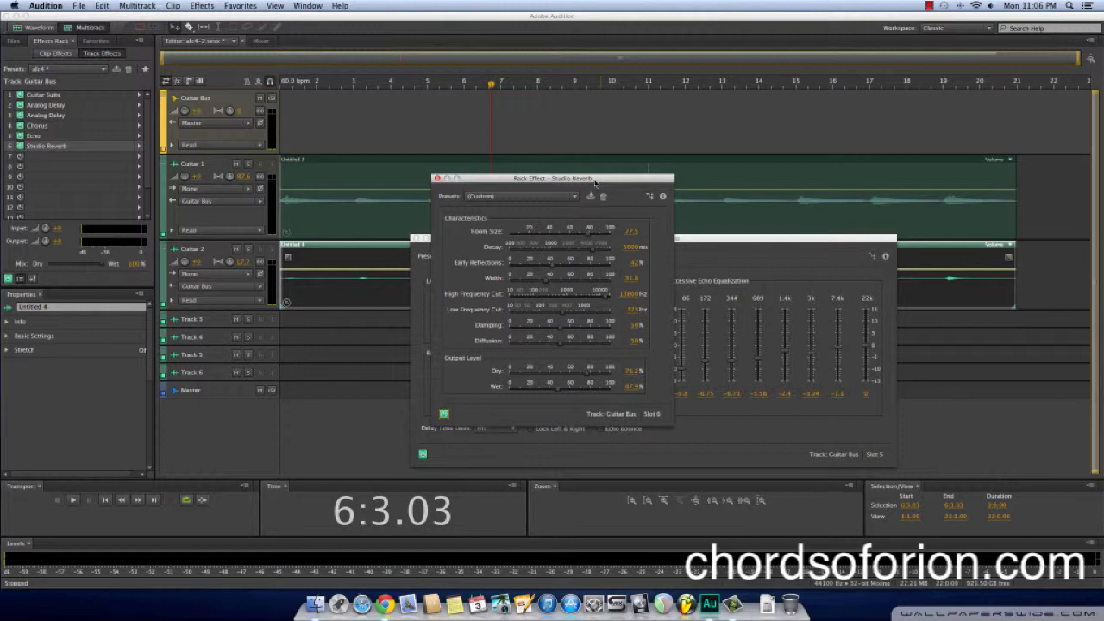
{"action": "left_click", "coordinate": [71, 501]}
{"action": "left_click", "coordinate": [71, 500]}
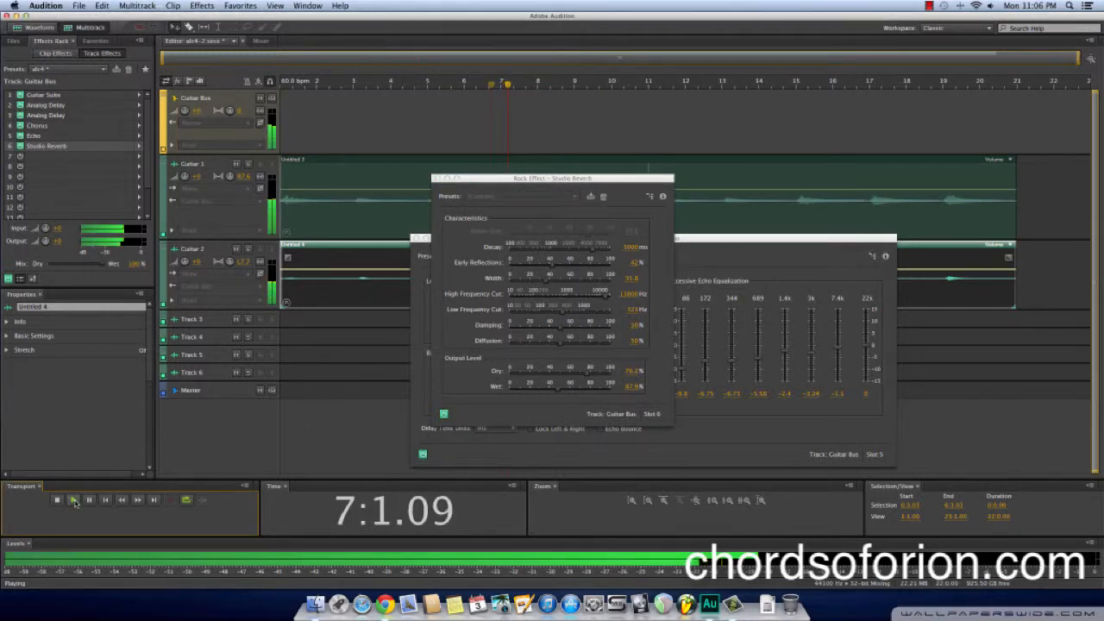